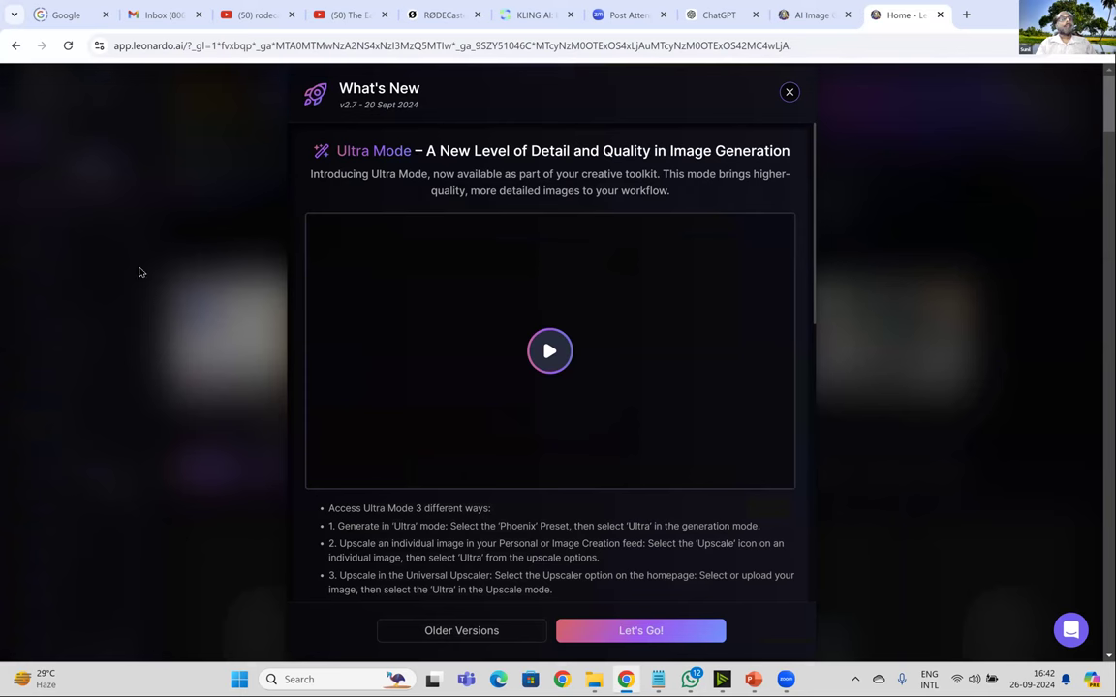
# Step: Dismiss the What's New notice, open the Image Creation tool and decline its quick tour
pyautogui.click(72, 269)
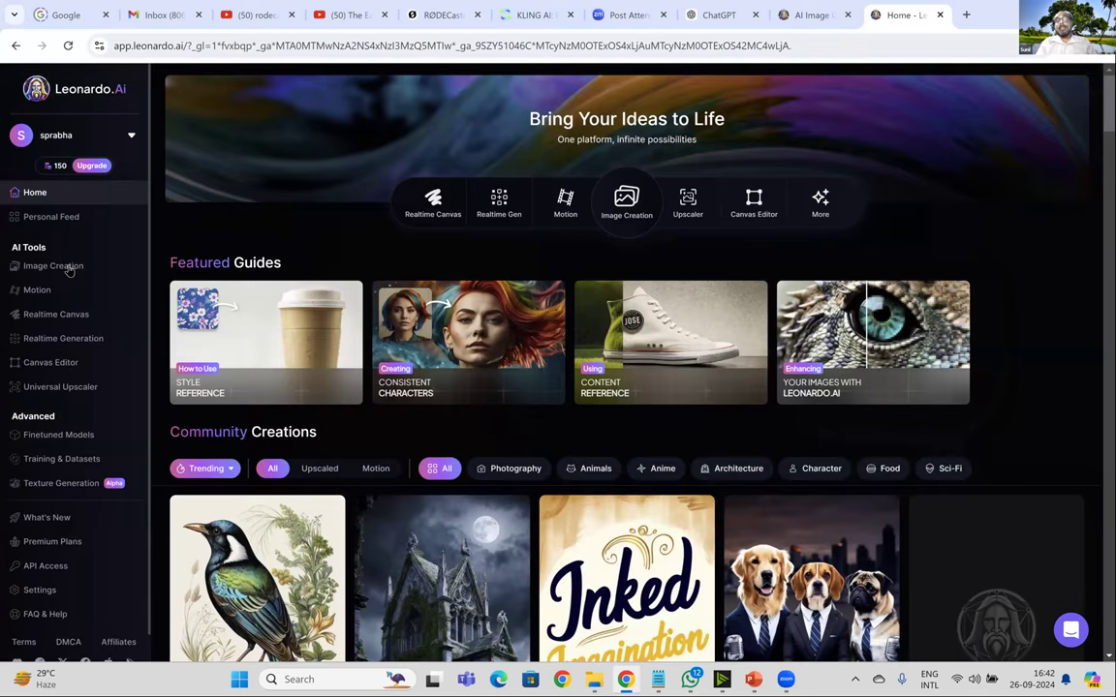
pyautogui.click(69, 262)
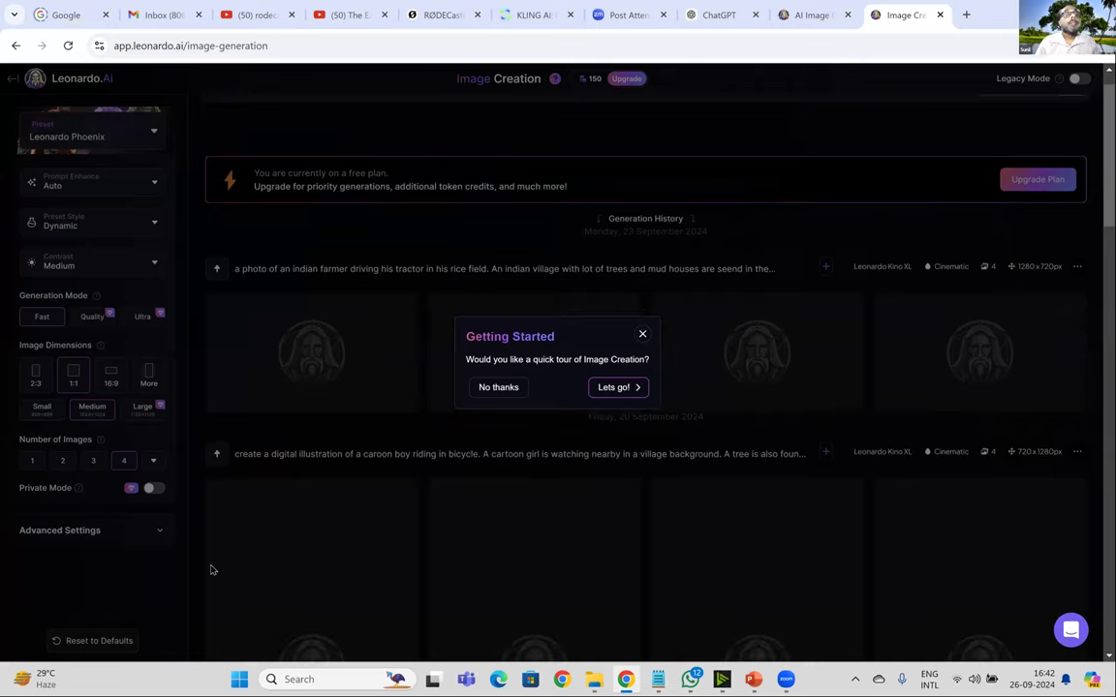
pyautogui.moveTo(287, 172)
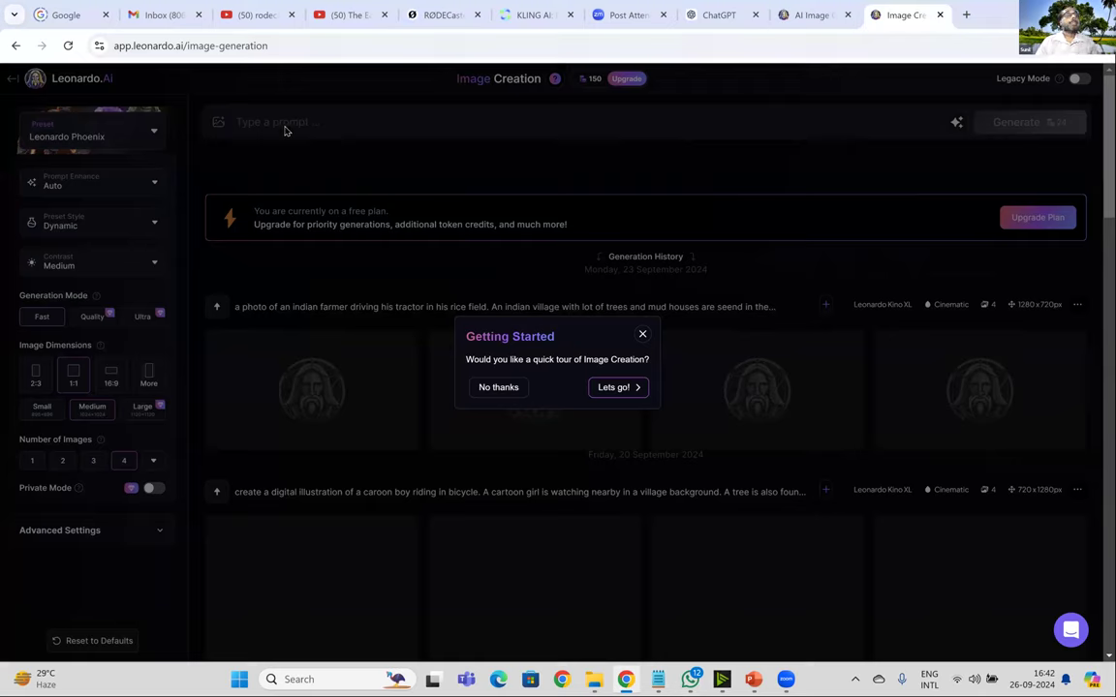
pyautogui.rightClick(286, 127)
pyautogui.click(283, 222)
pyautogui.rightClick(280, 105)
pyautogui.click(357, 170)
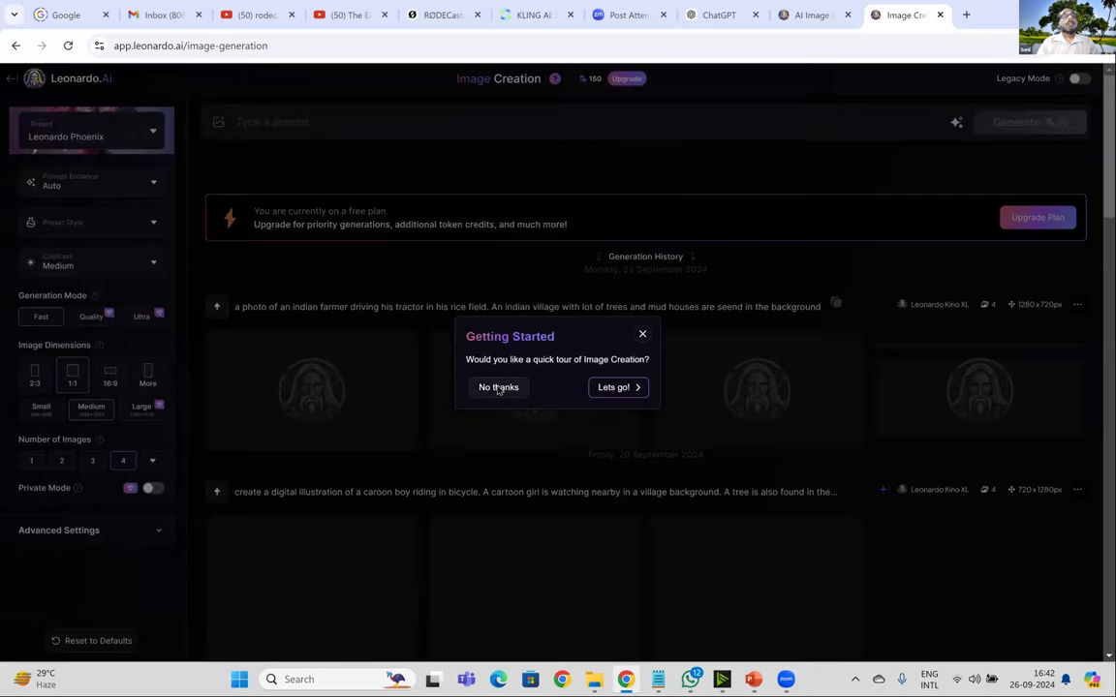
pyautogui.click(499, 388)
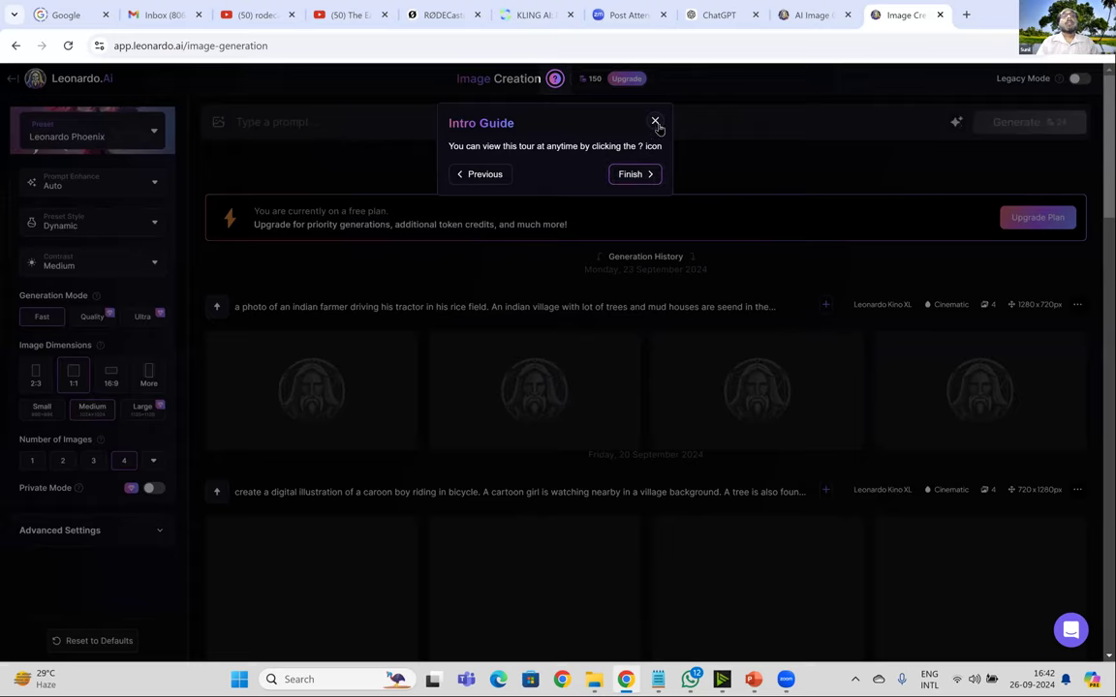
# Step: Paste the ChatGPT prompt for a cartoon-style character named Mr. Fractions, a friendly primary school teacher, as the image prompt
pyautogui.click(300, 104)
pyautogui.click(299, 107)
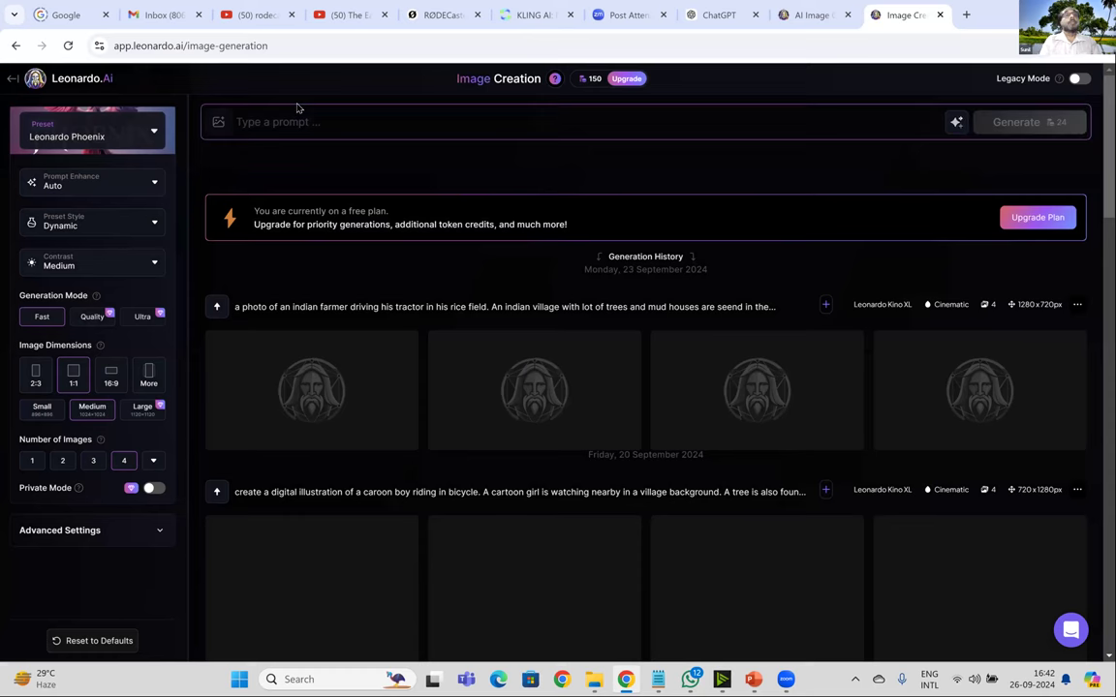
pyautogui.write("Create a cartoon-style character named Mr. Fractions, designed as a friendly and approachable teacher for primary school students. The character should have a slightly rounded body shape, a large smiling face with expressive, bright eyes, and should be wearing round glasses perched low on the nose. Mr. Fractions is dressed in a colorful shirt with fraction symbols like '1/4' and '1/2' printed on it, combined with bright pants. The character should have a pencil tucked behind one ear and use a vibrant color scheme with warm colors like orange, yellow, and red, accented with blue or green. The overall design should be lively, with smooth, fluid movements, and an energetic, friendly, and slightly playful demeanor, making it engaging for young students.")
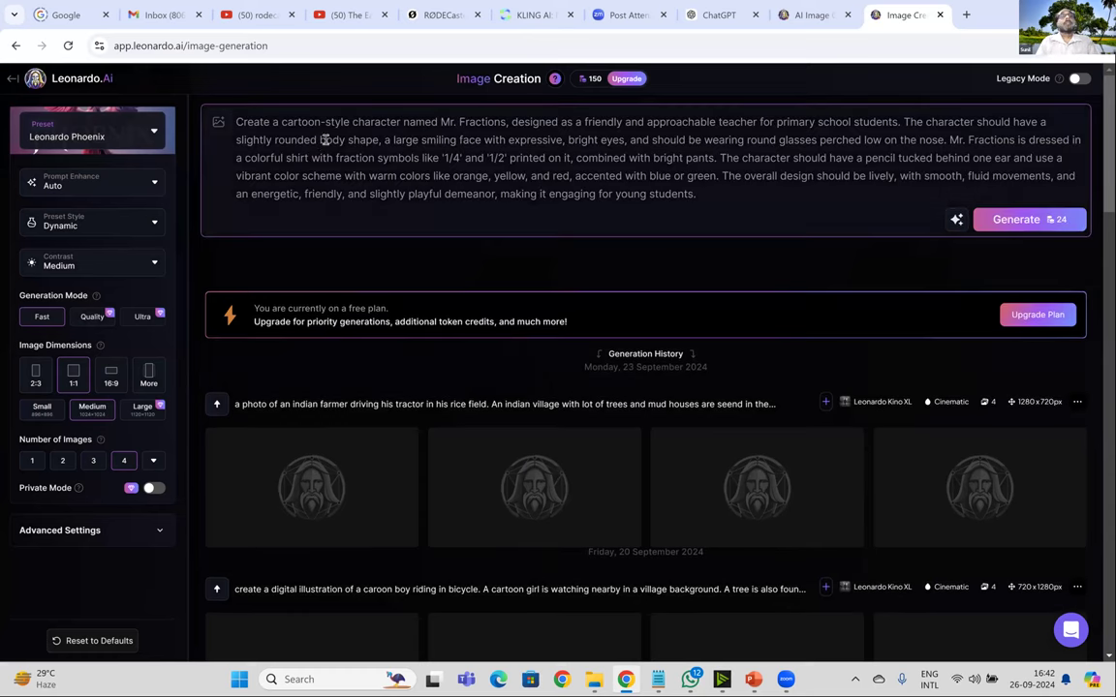
# Step: Insert "photo of a" before "cartoon-style character" in the prompt and generate the images
pyautogui.click(280, 124)
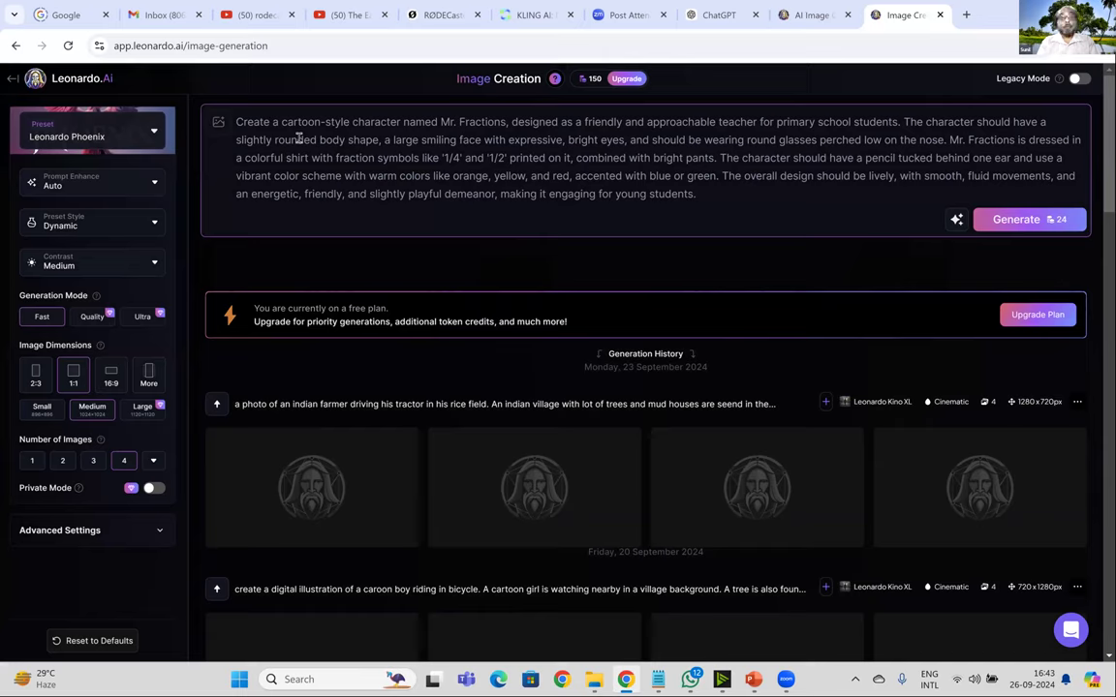
pyautogui.write('photo ')
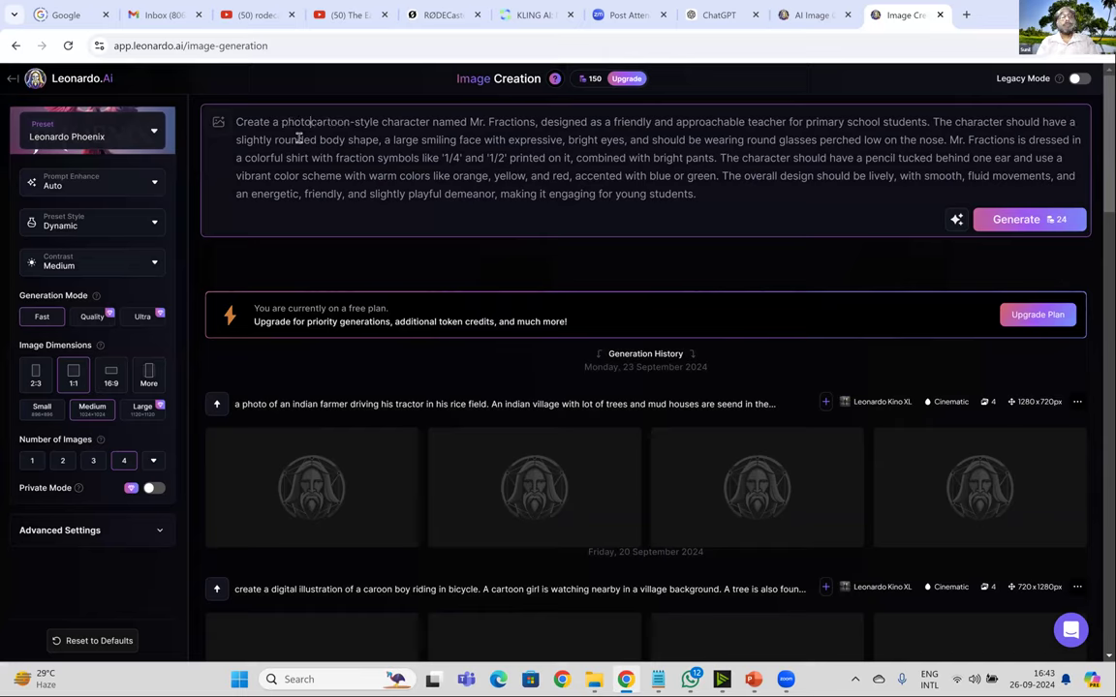
pyautogui.write('of a')
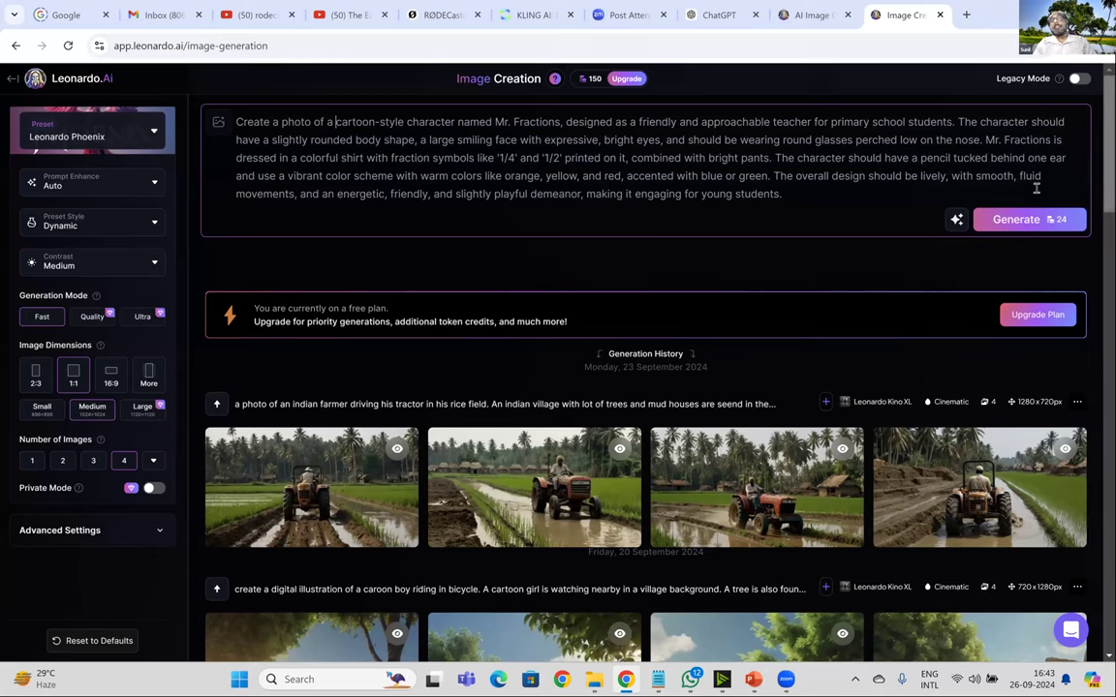
pyautogui.click(1029, 219)
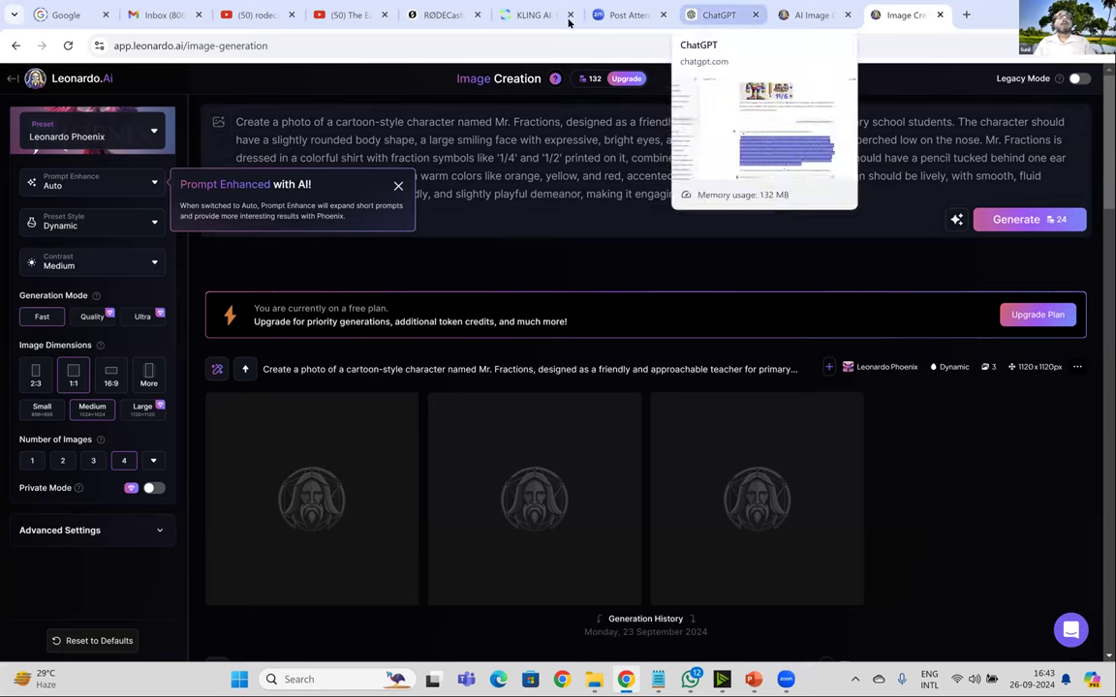
# Step: Switch to KLING AI, go back to the previous image-to-video page and remove its card01.png source image
pyautogui.hotkey('ctrl', 'shift', 'Tab')
pyautogui.hotkey('ctrl', 'shift', 'Tab')
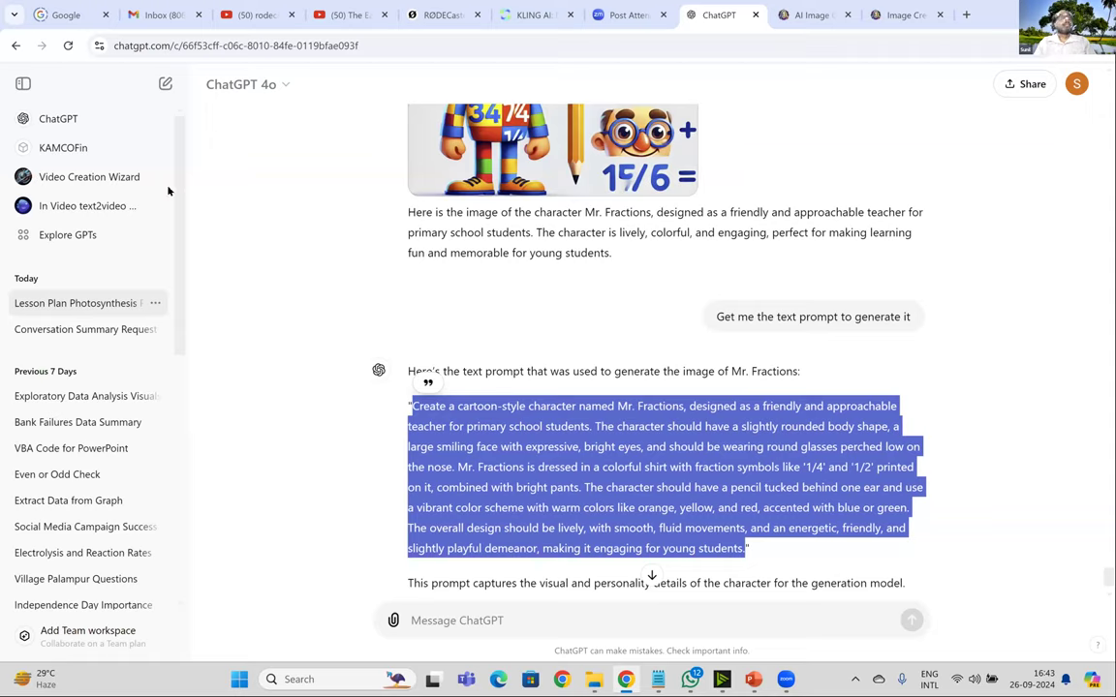
pyautogui.hotkey('ctrl', 'shift', 'Tab')
pyautogui.hotkey('ctrl', 'shift', 'Tab')
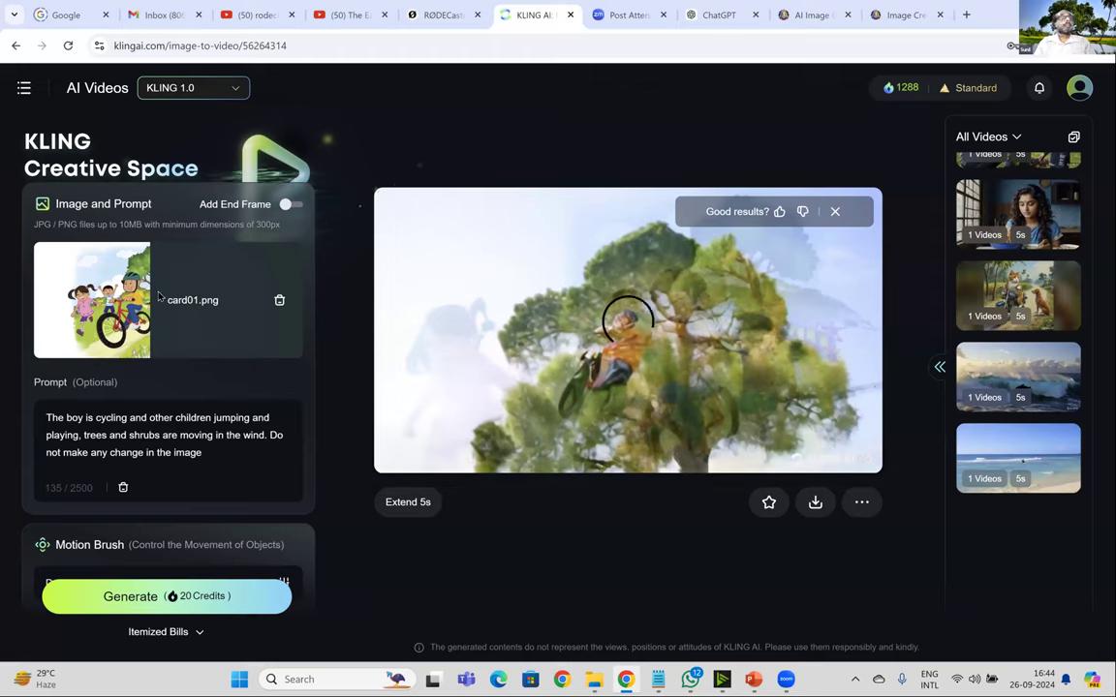
pyautogui.click(21, 89)
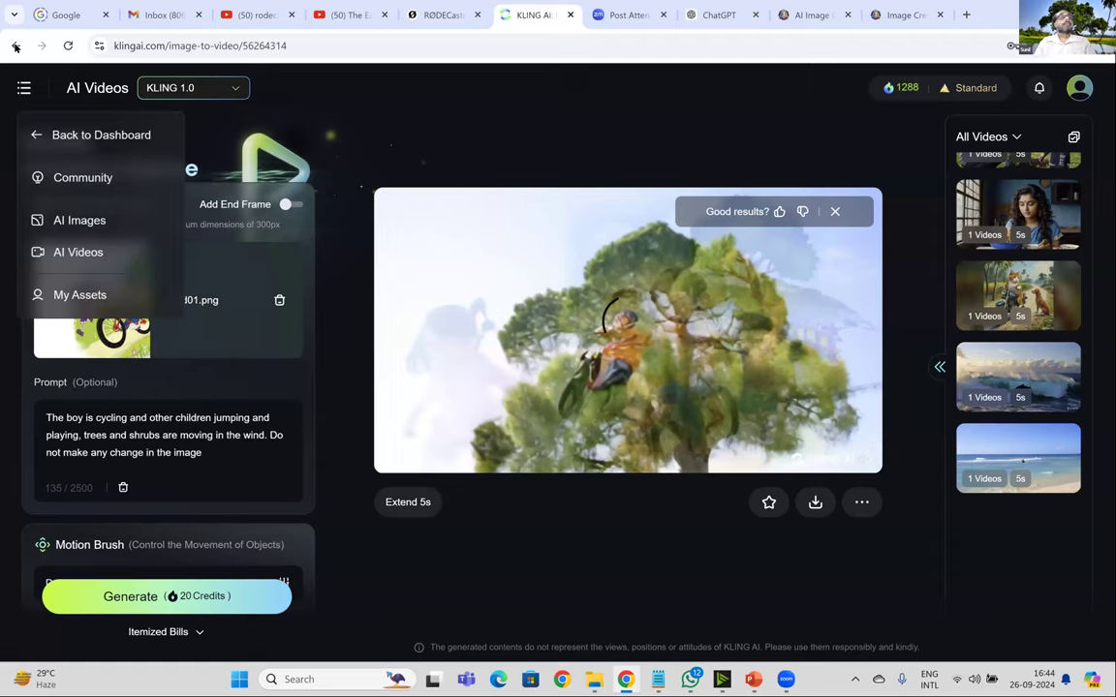
pyautogui.click(16, 45)
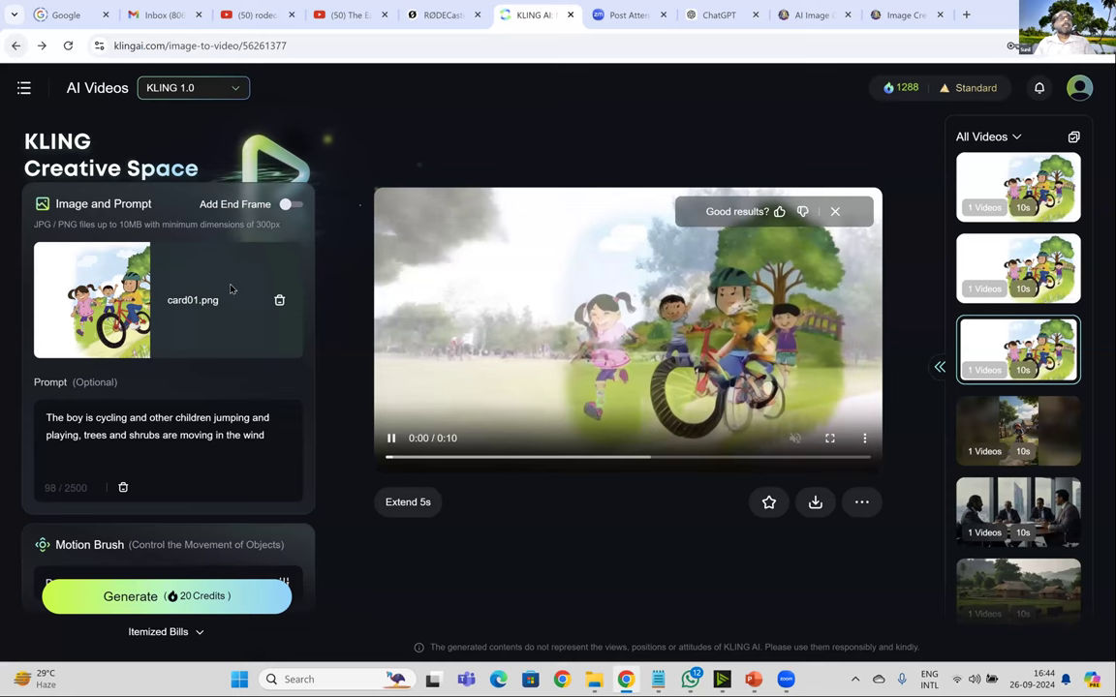
pyautogui.scroll(1, 203, 218)
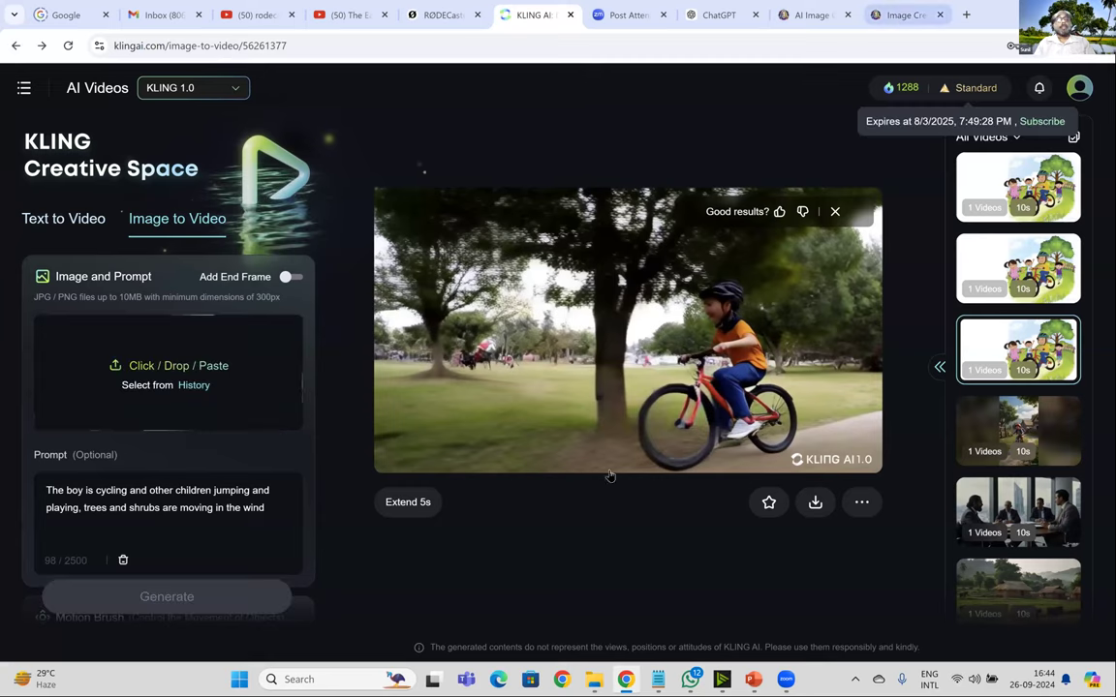
# Step: Return to Leonardo.Ai and compare the generated Mr. Fractions images at enlarged size
pyautogui.hotkey('ctrl', '9')
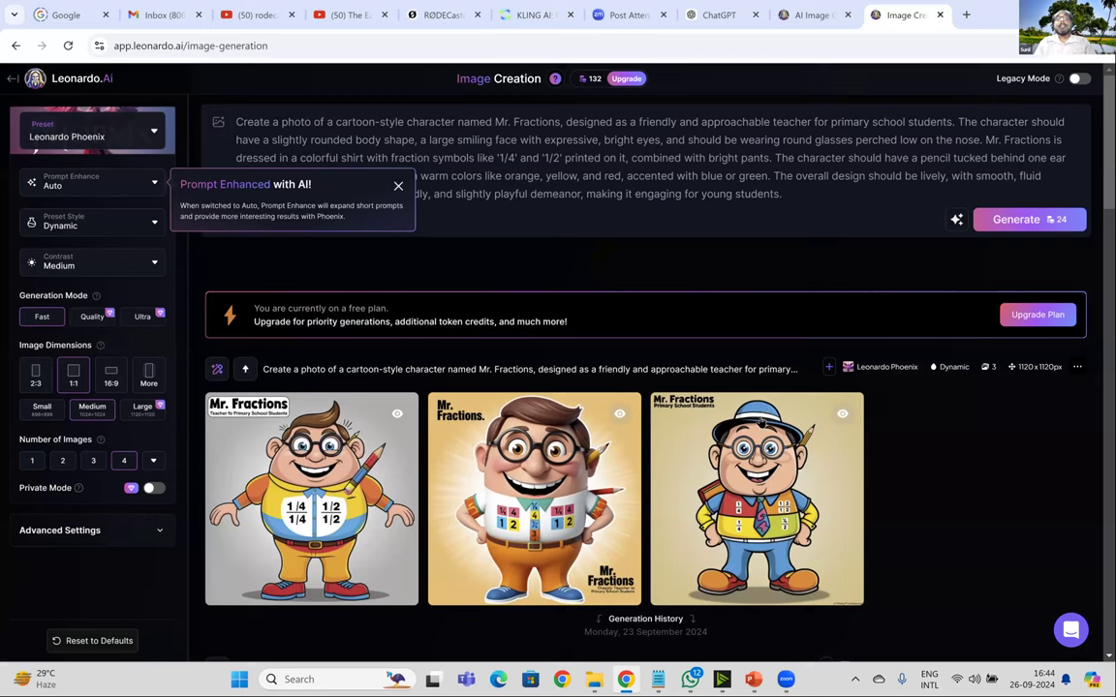
pyautogui.scroll(-1, 756, 312)
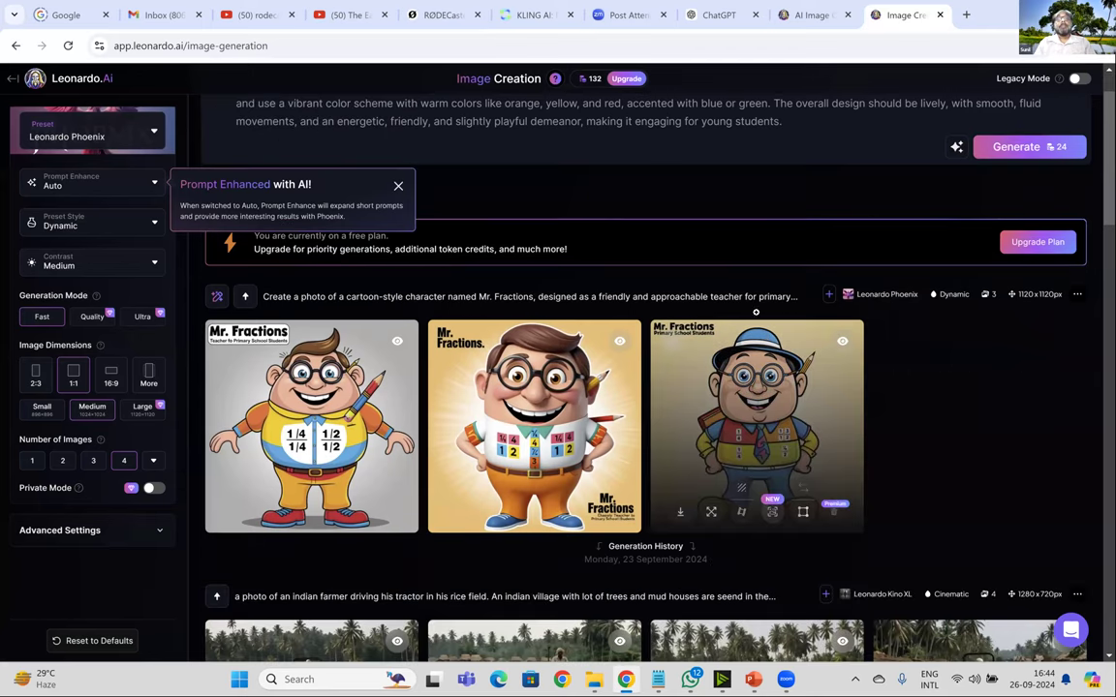
pyautogui.click(725, 312)
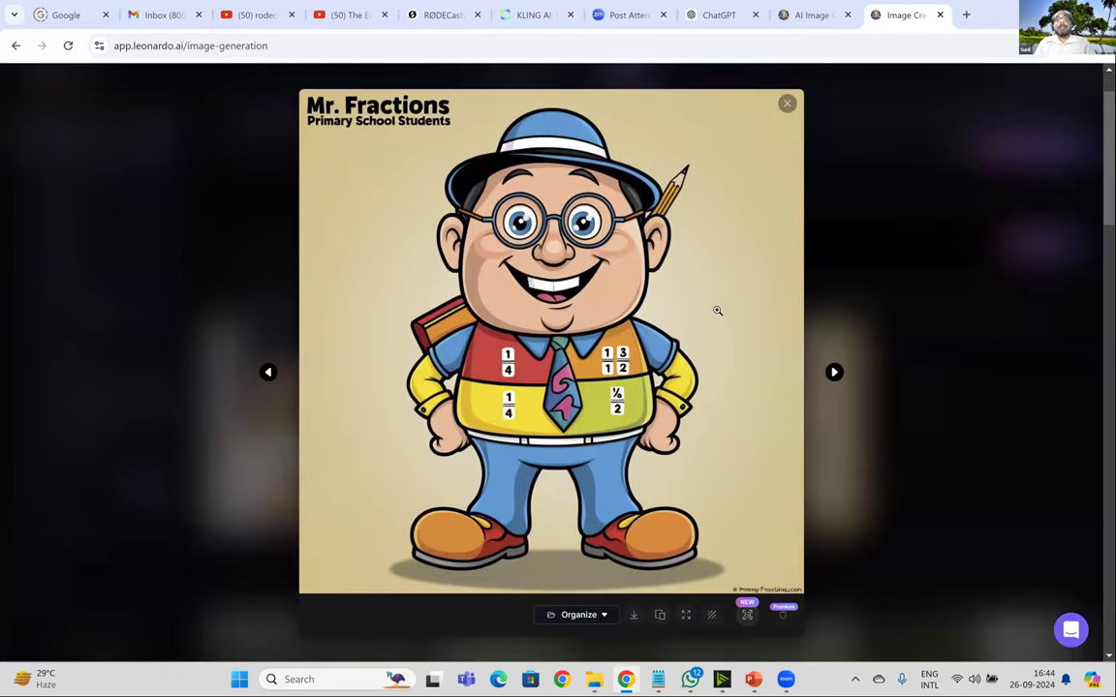
pyautogui.click(269, 375)
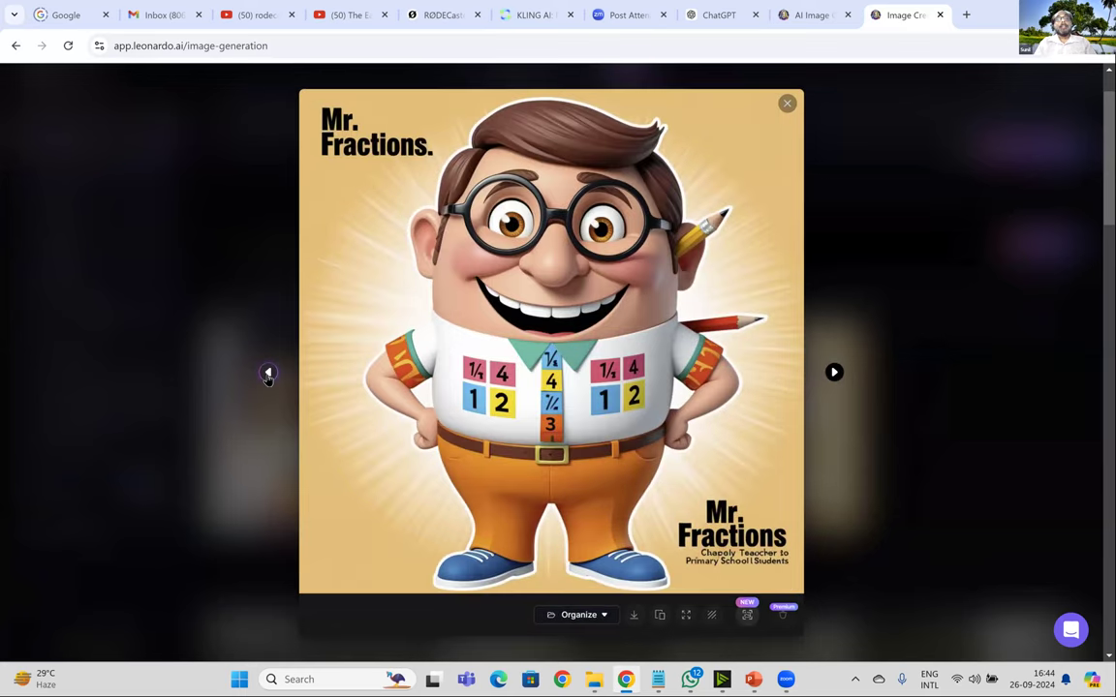
pyautogui.click(834, 373)
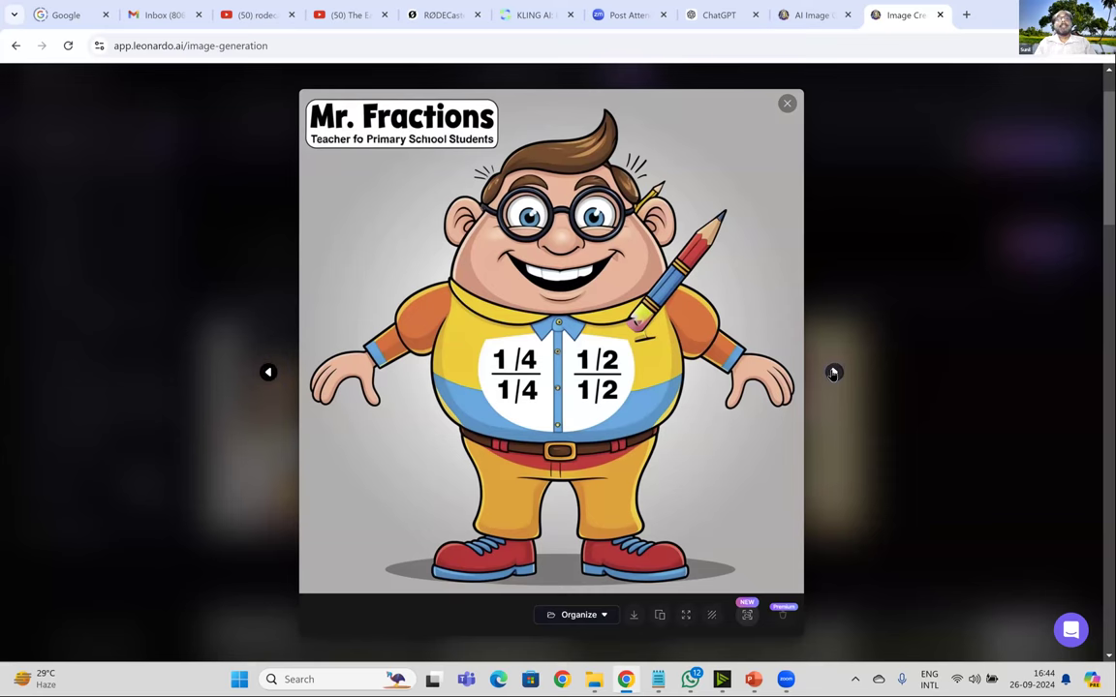
pyautogui.click(834, 374)
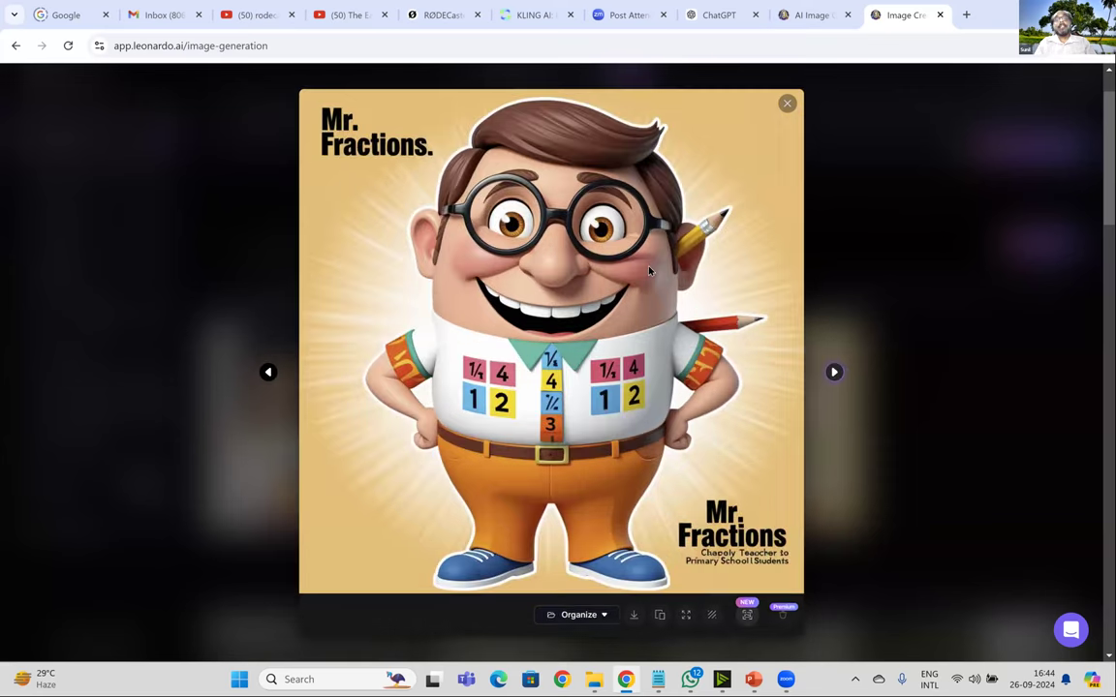
# Step: Save the Mr. Fractions image with the blue hat to the Desktop as abc.jpg
pyautogui.rightClick(649, 271)
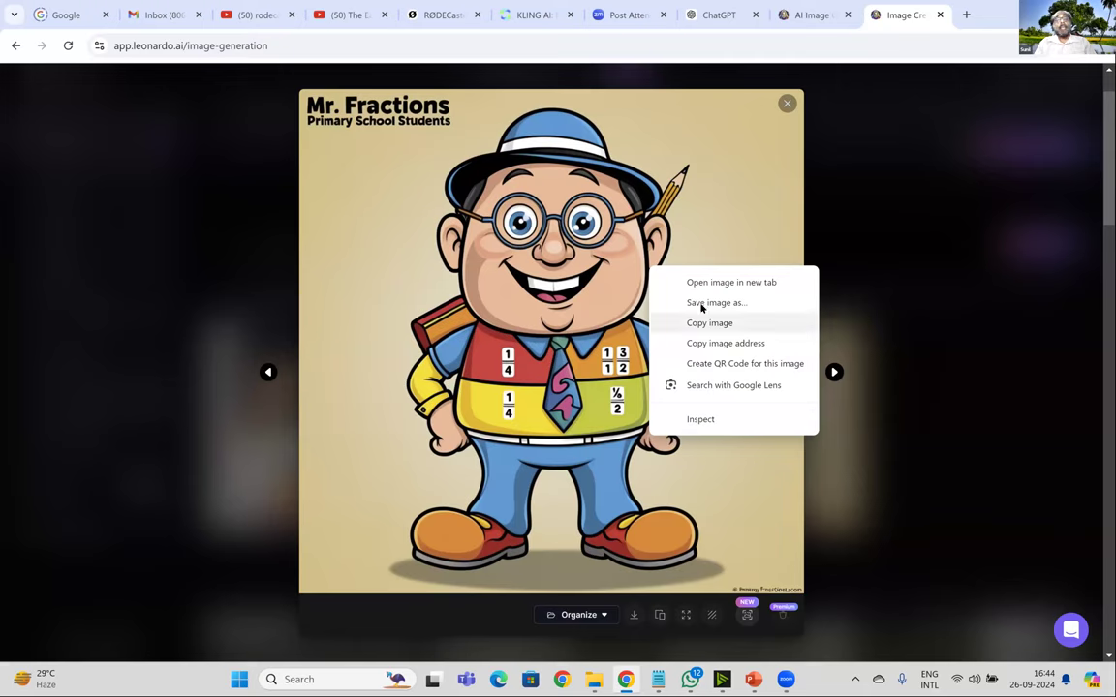
pyautogui.click(677, 329)
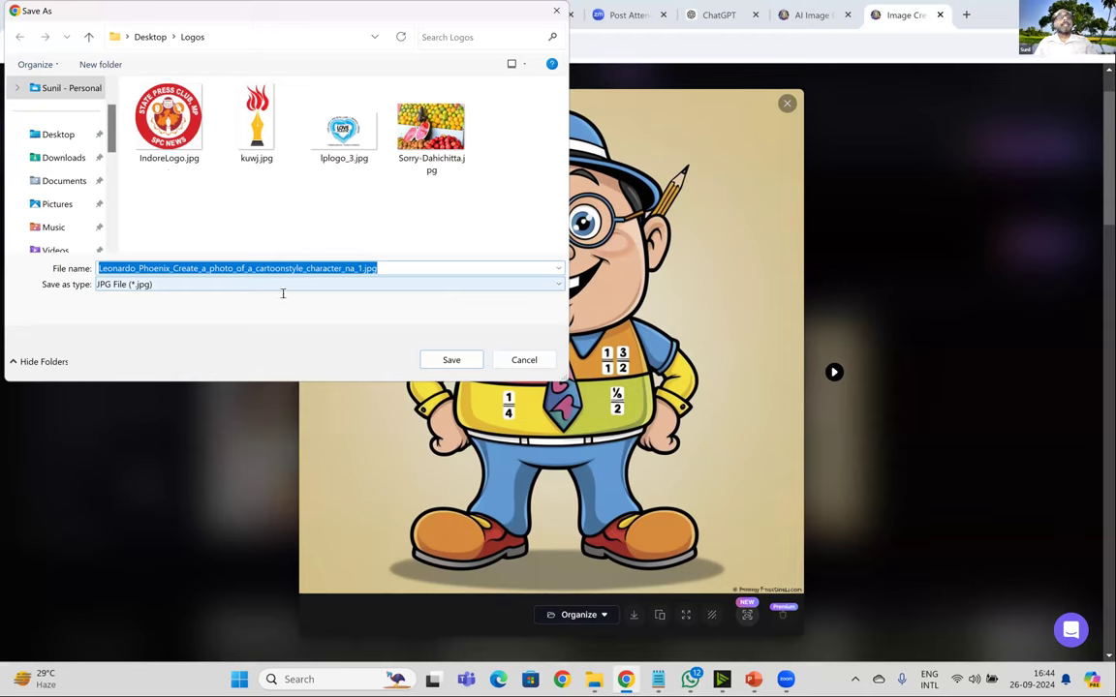
pyautogui.hotkey('alt', 'Up')
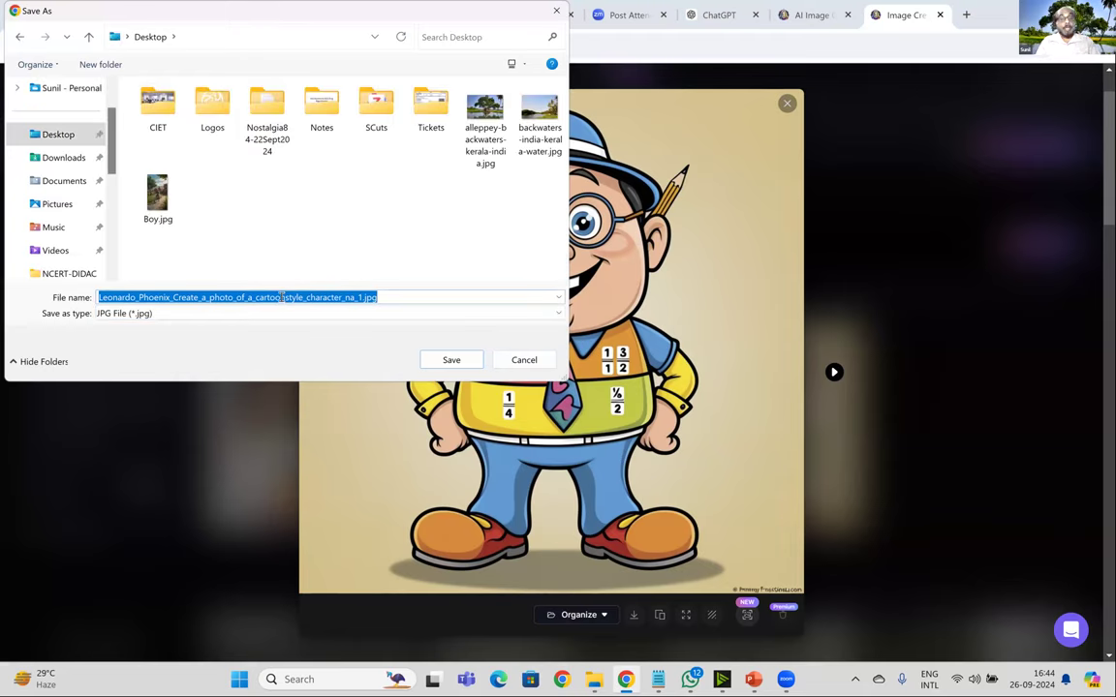
pyautogui.write('abc')
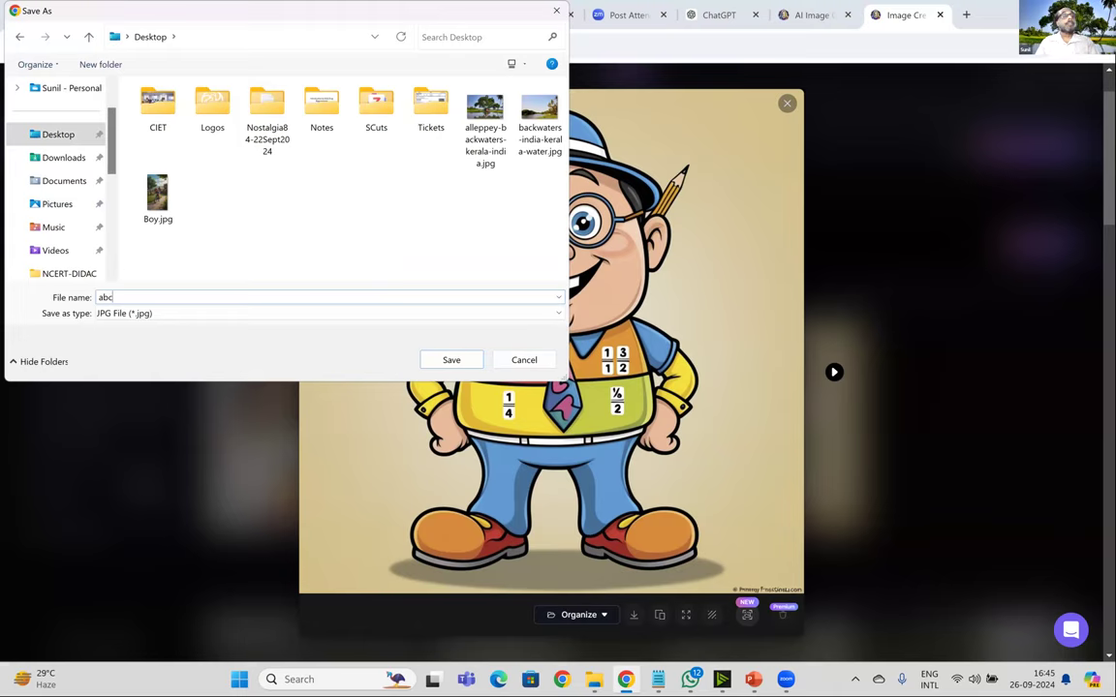
pyautogui.click(458, 353)
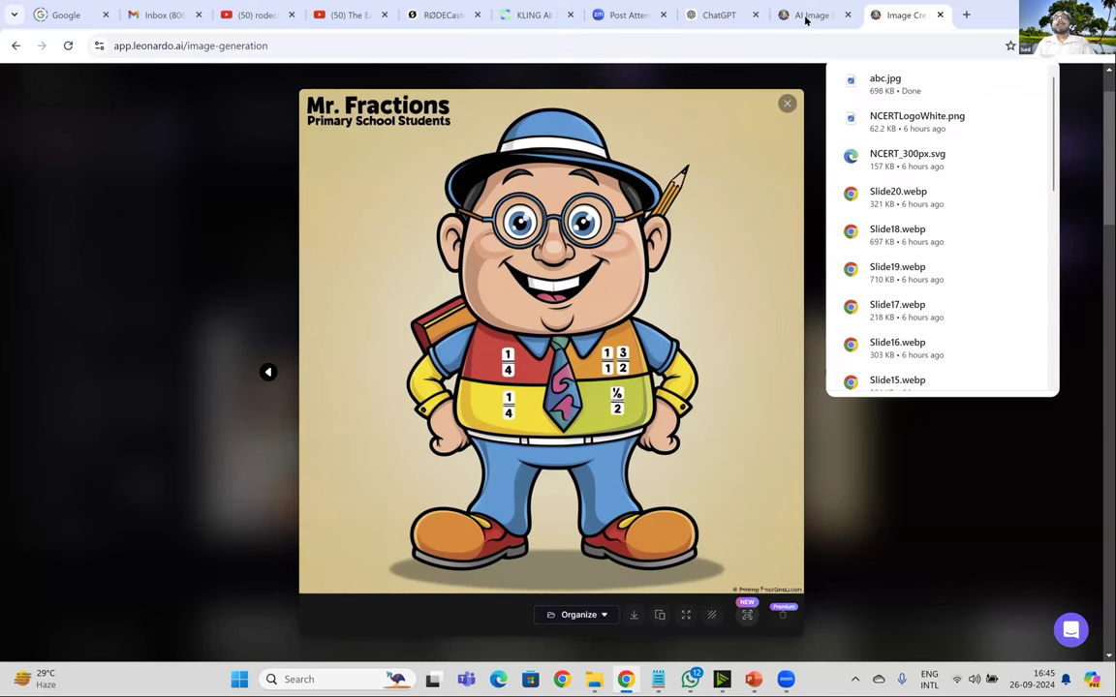
# Step: Close the enlarged image, switch to KLING AI and upload abc.jpg as the image-to-video source
pyautogui.press('Escape')
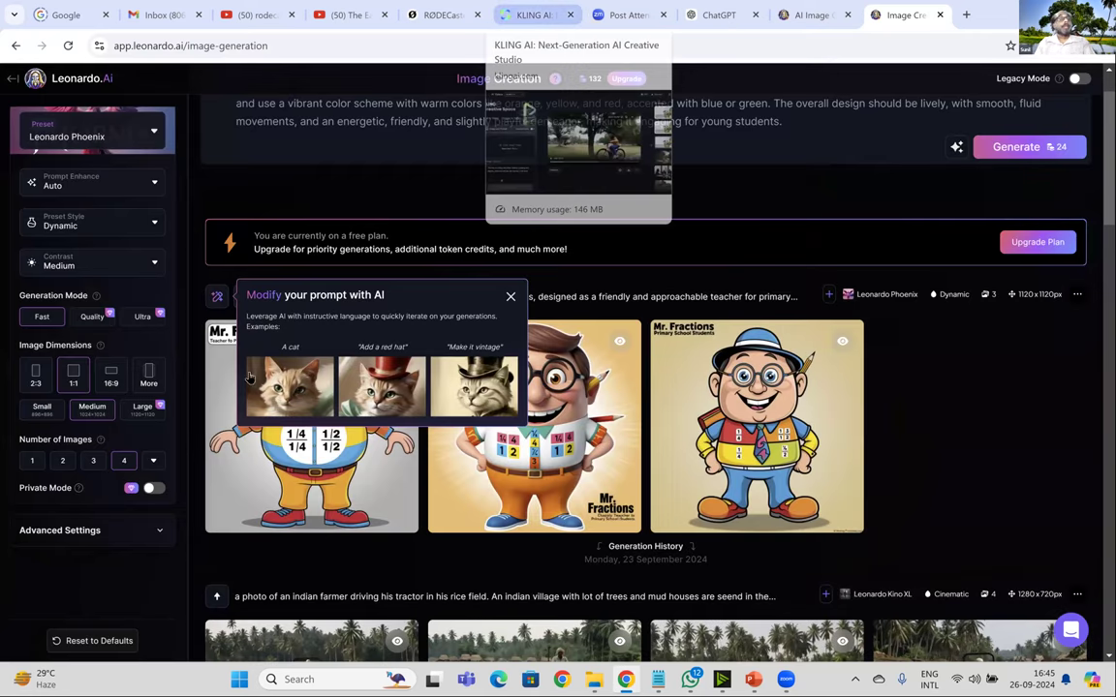
pyautogui.hotkey('ctrl', '6')
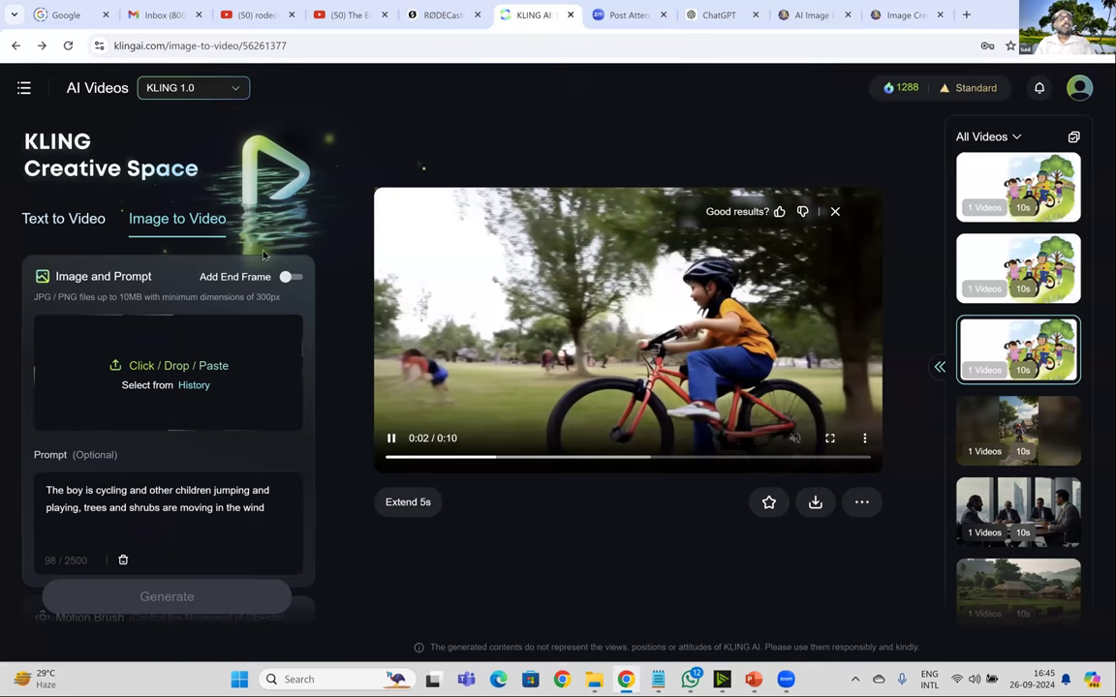
pyautogui.scroll(-4, 236, 224)
pyautogui.scroll(4, 170, 363)
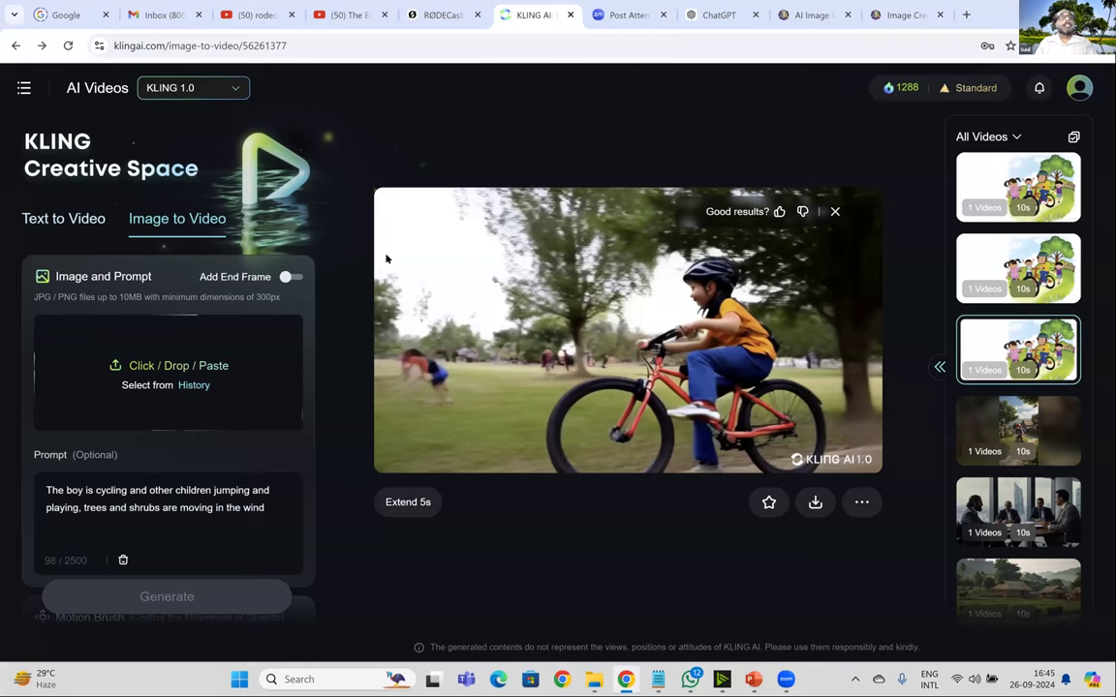
pyautogui.click(448, 362)
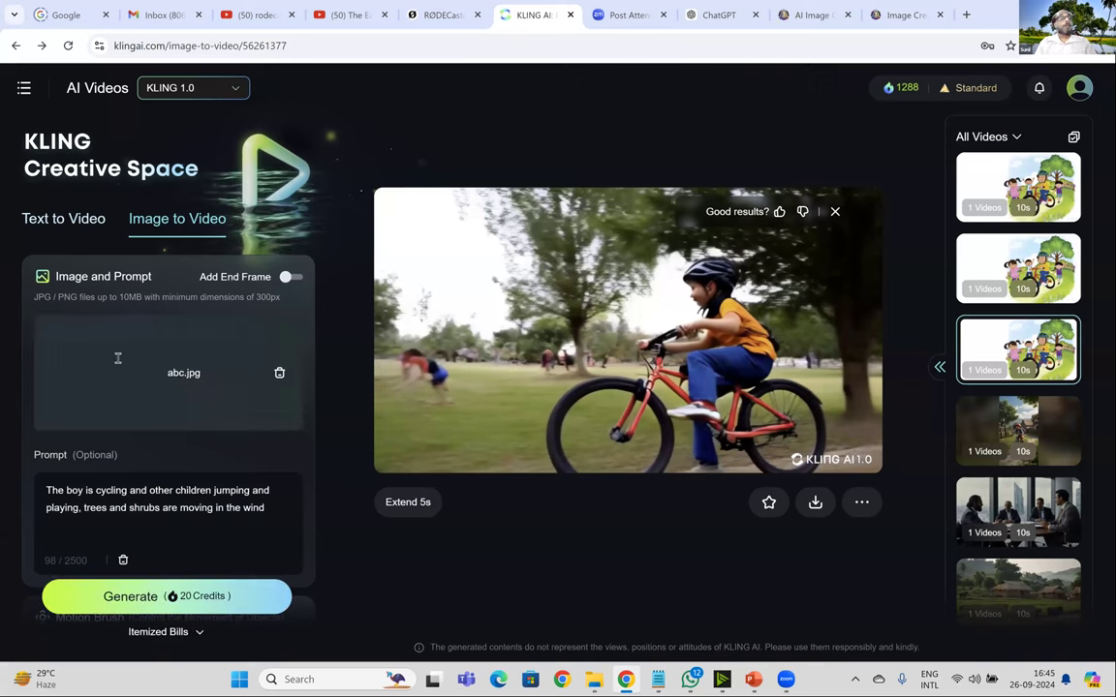
# Step: Replace the prompt with "This character is talking something. He is moving his hands and legs,"
pyautogui.scroll(-2, 132, 376)
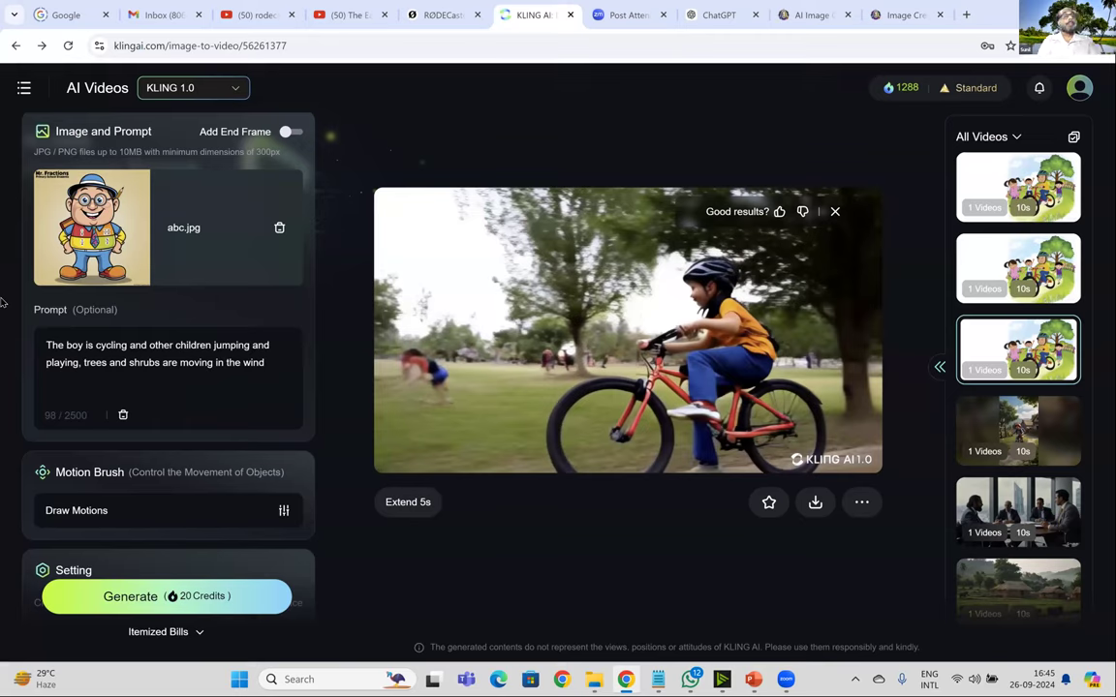
pyautogui.hotkey('ctrl', 'a')
pyautogui.press('BackSpace')
pyautogui.write('This ')
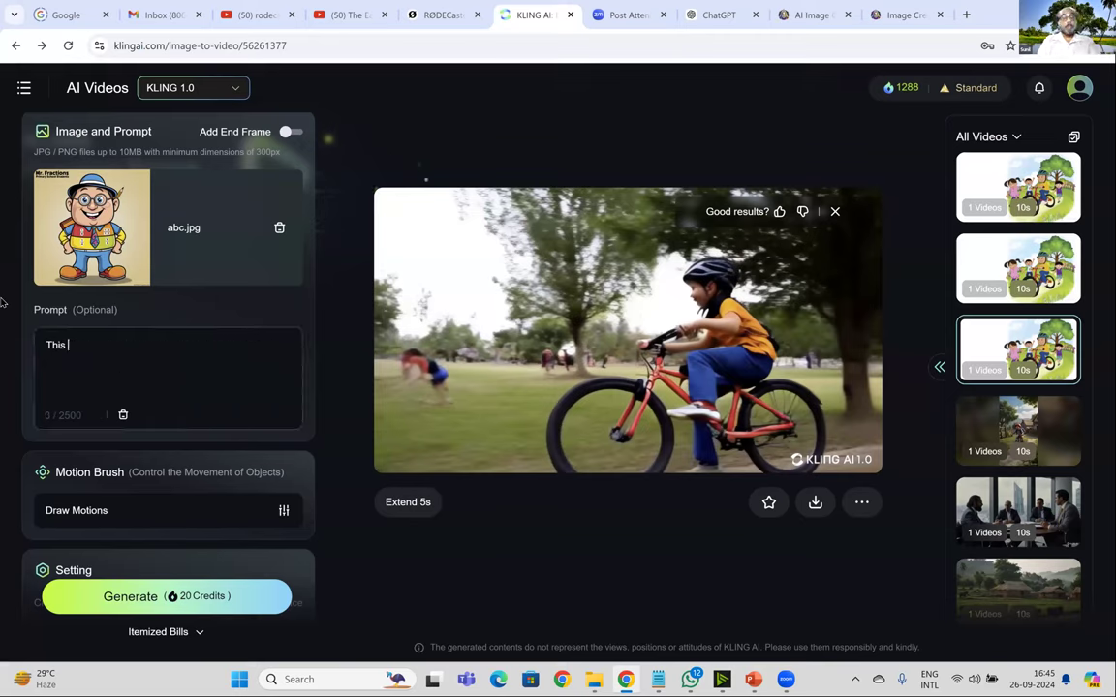
pyautogui.write('character ')
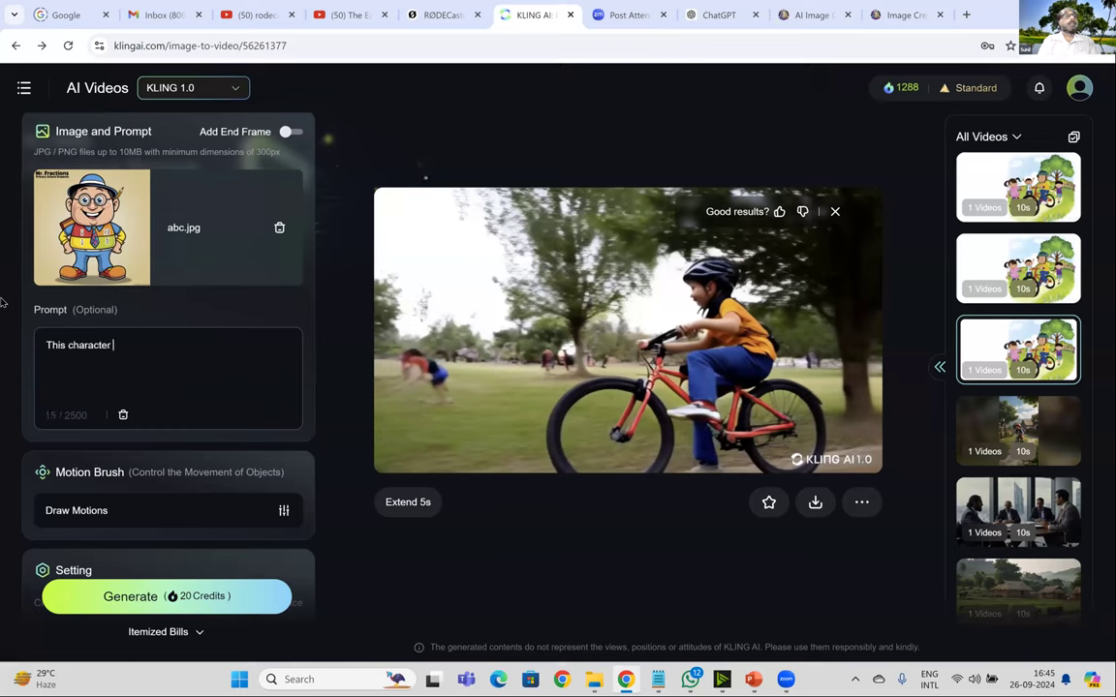
pyautogui.write('i')
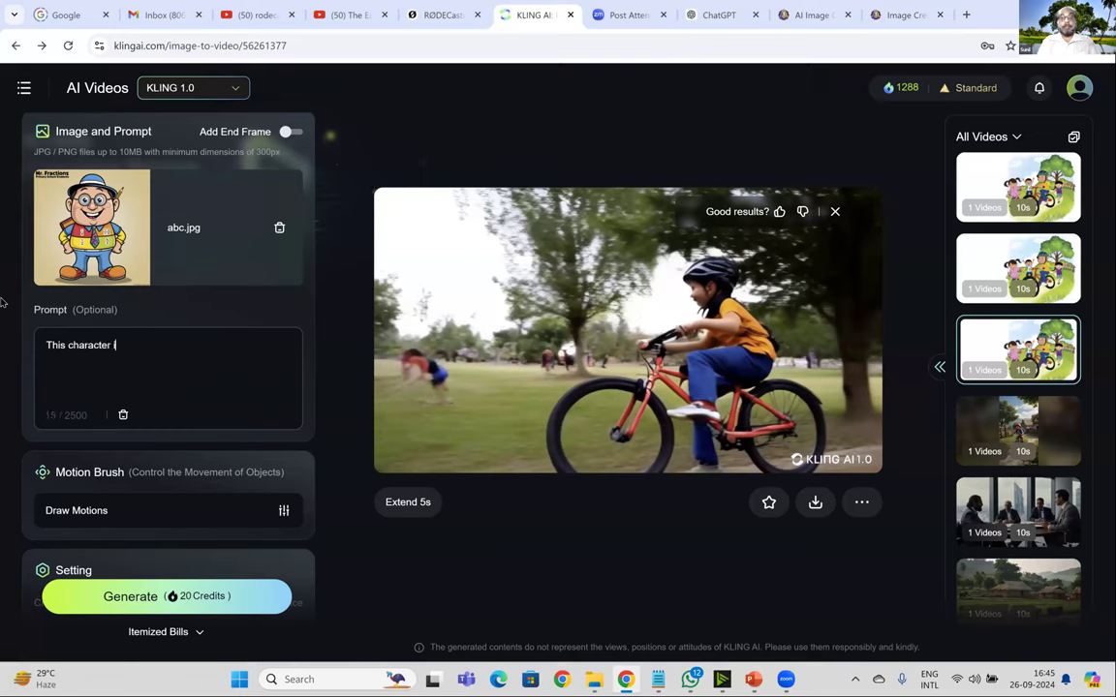
pyautogui.write('s talking something')
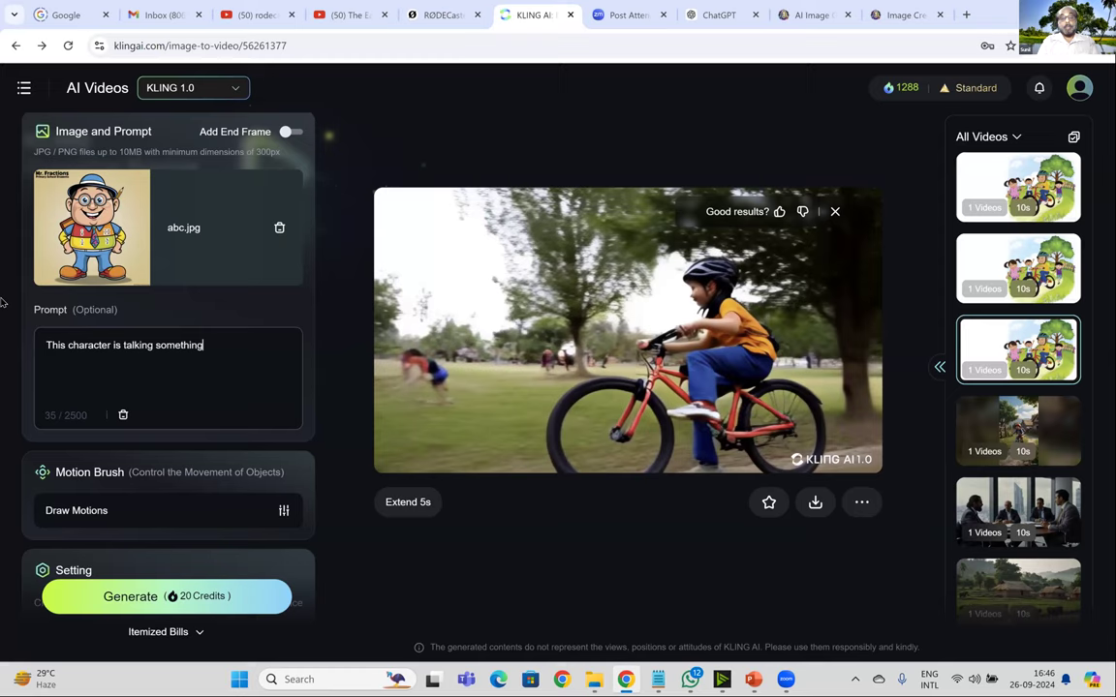
pyautogui.write('. He is moving hi')
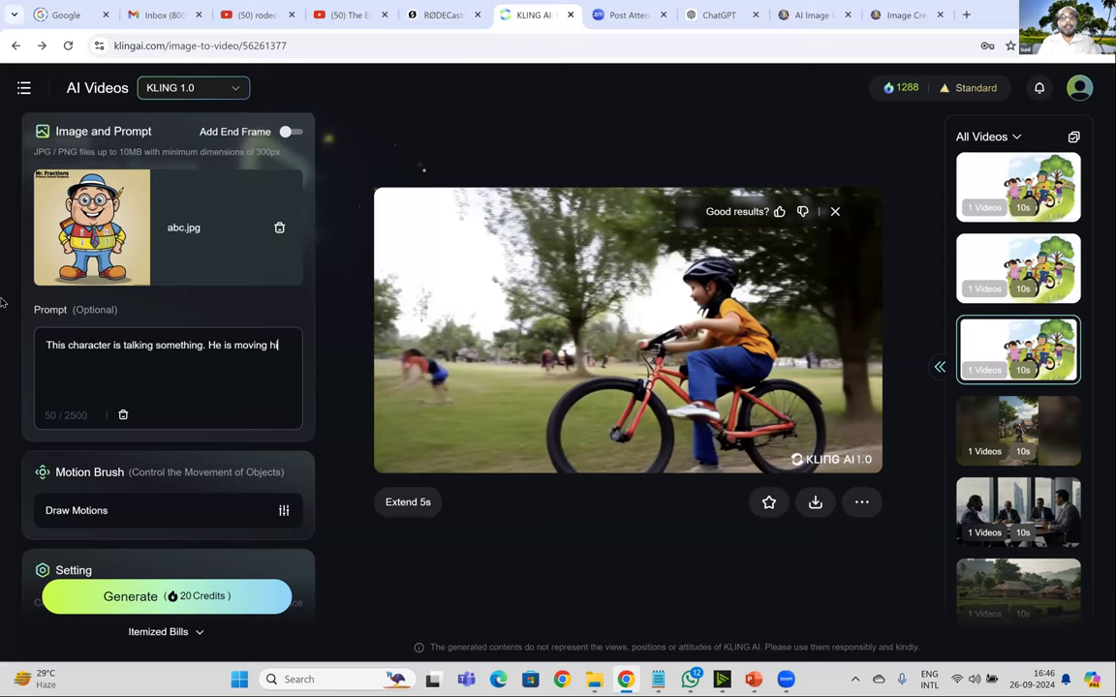
pyautogui.write('s hands and legs,')
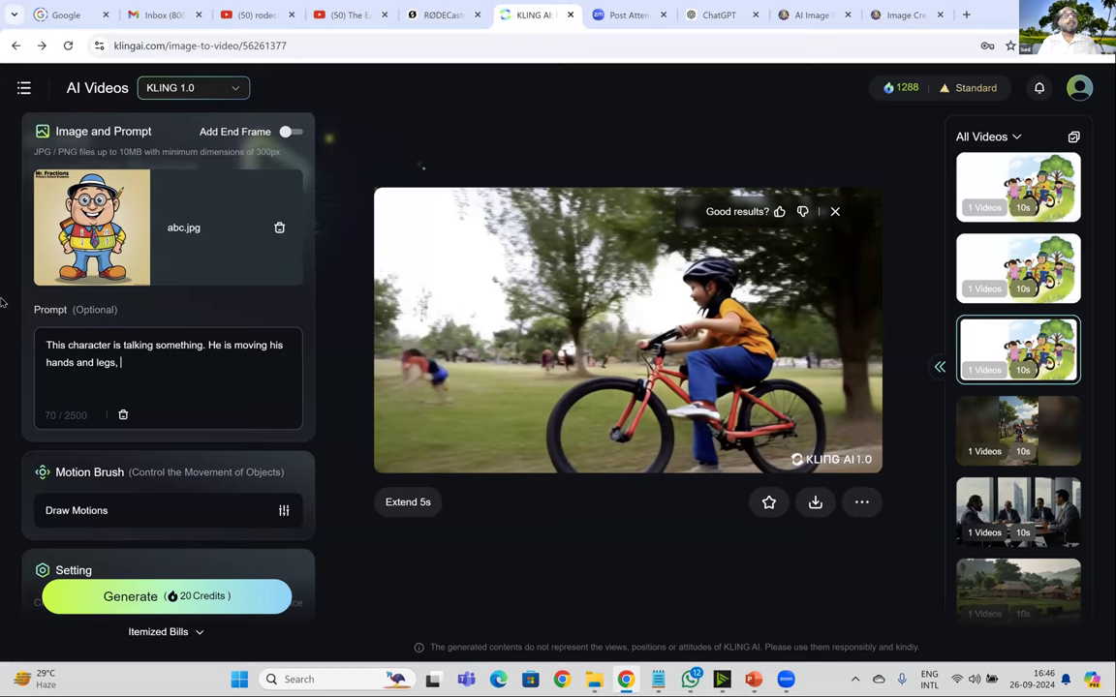
# Step: Insert "heads," before "hands and legs" in the prompt
pyautogui.click(75, 362)
pyautogui.press('Left')
pyautogui.press('Left')
pyautogui.press('Left')
pyautogui.press('Left')
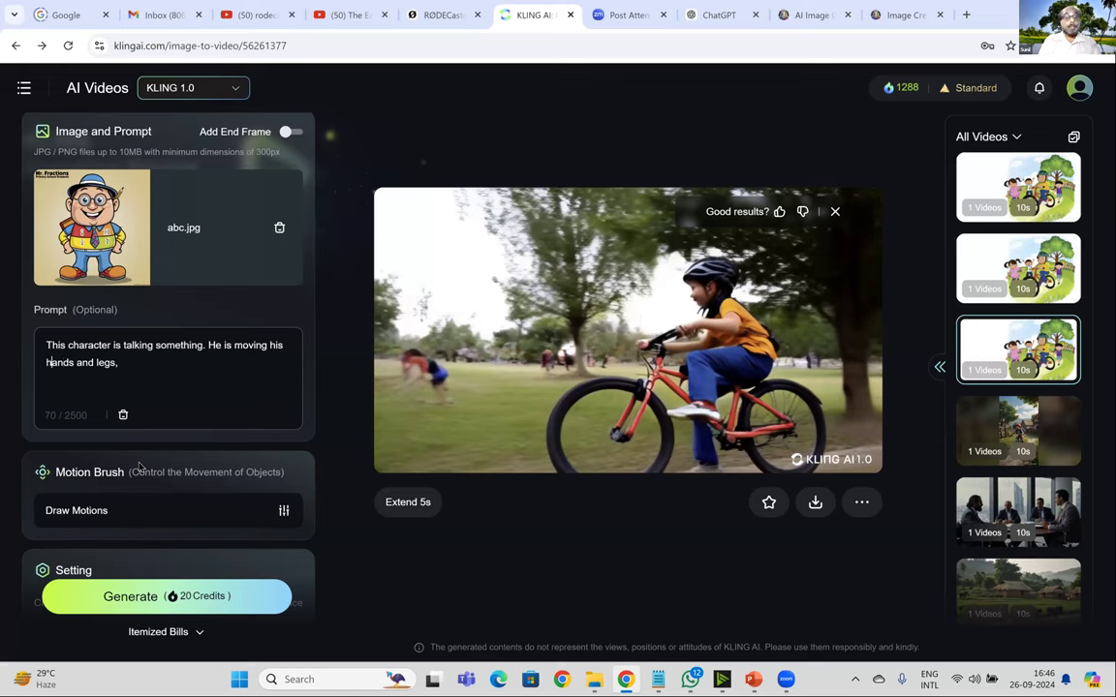
pyautogui.write('heads, h')
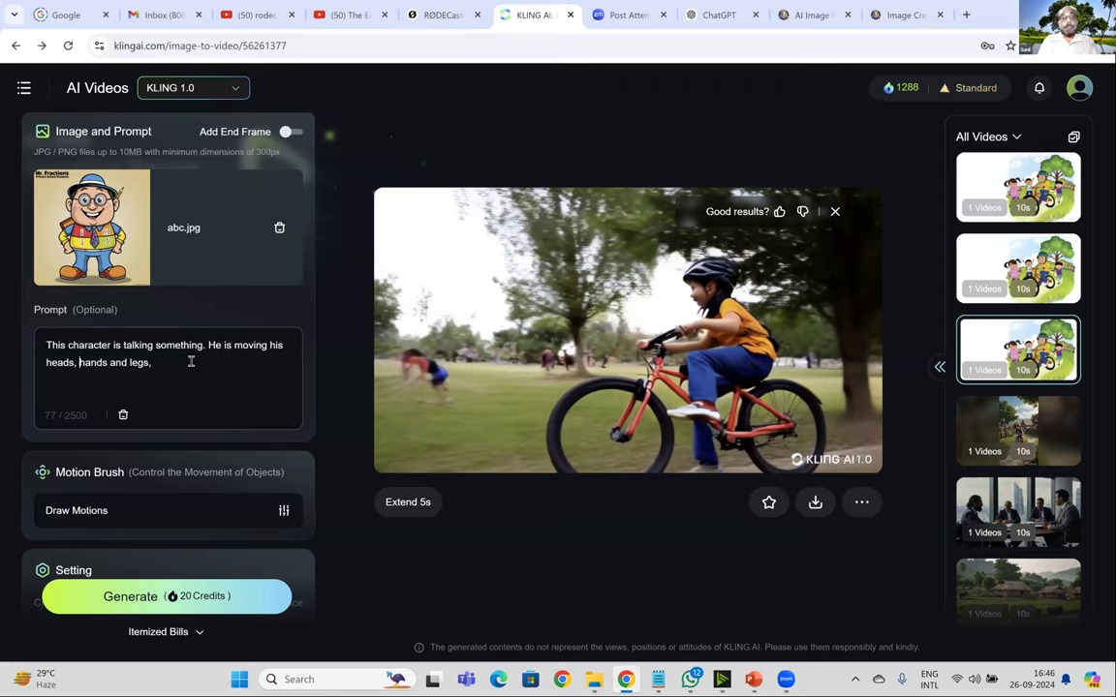
# Step: End the prompt's second sentence after "legs" and add "He is also using the pencil to point out something"
pyautogui.click(190, 361)
pyautogui.write('He is also t')
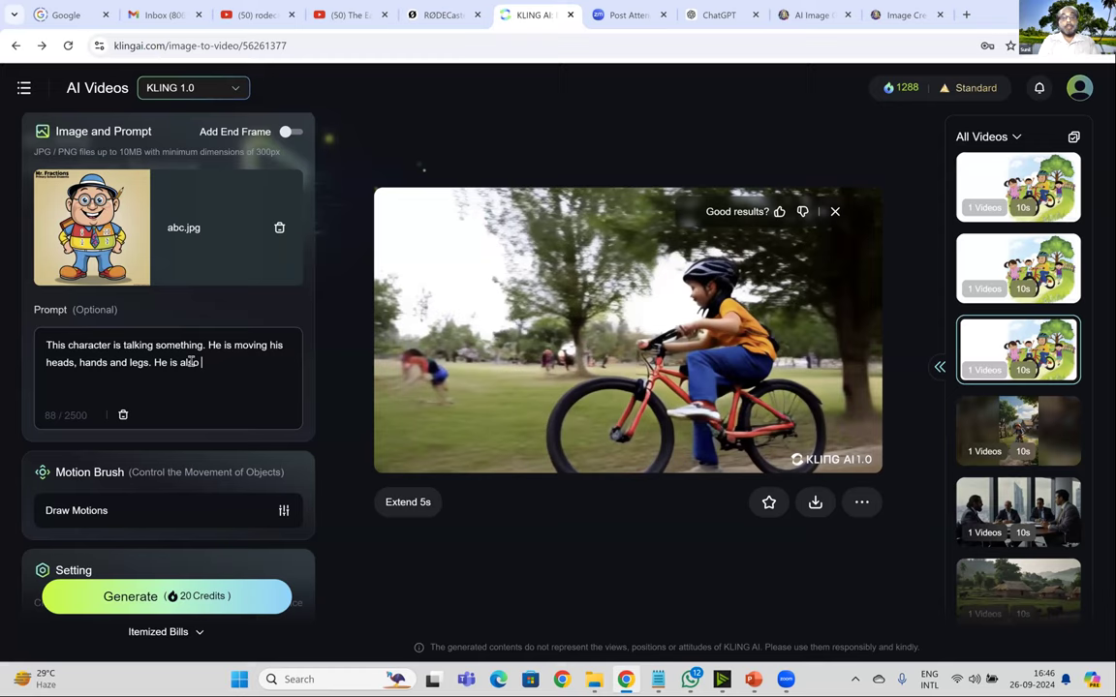
pyautogui.press('BackSpace')
pyautogui.press('BackSpace')
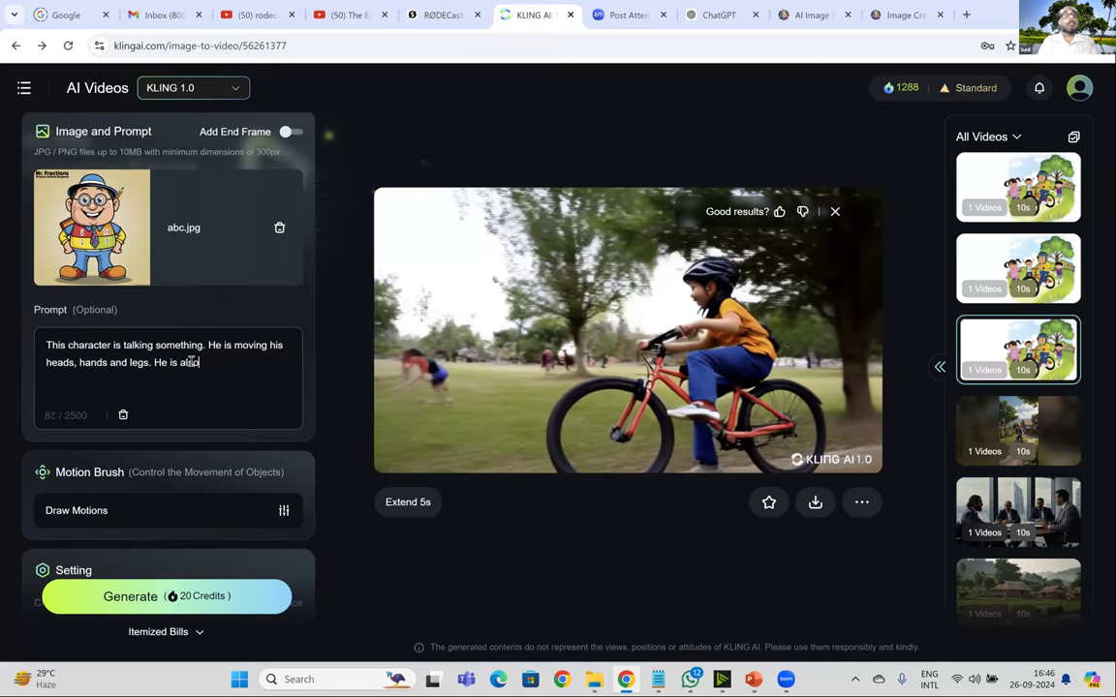
pyautogui.press('BackSpace')
pyautogui.press('BackSpace')
pyautogui.write('o using the pencil,')
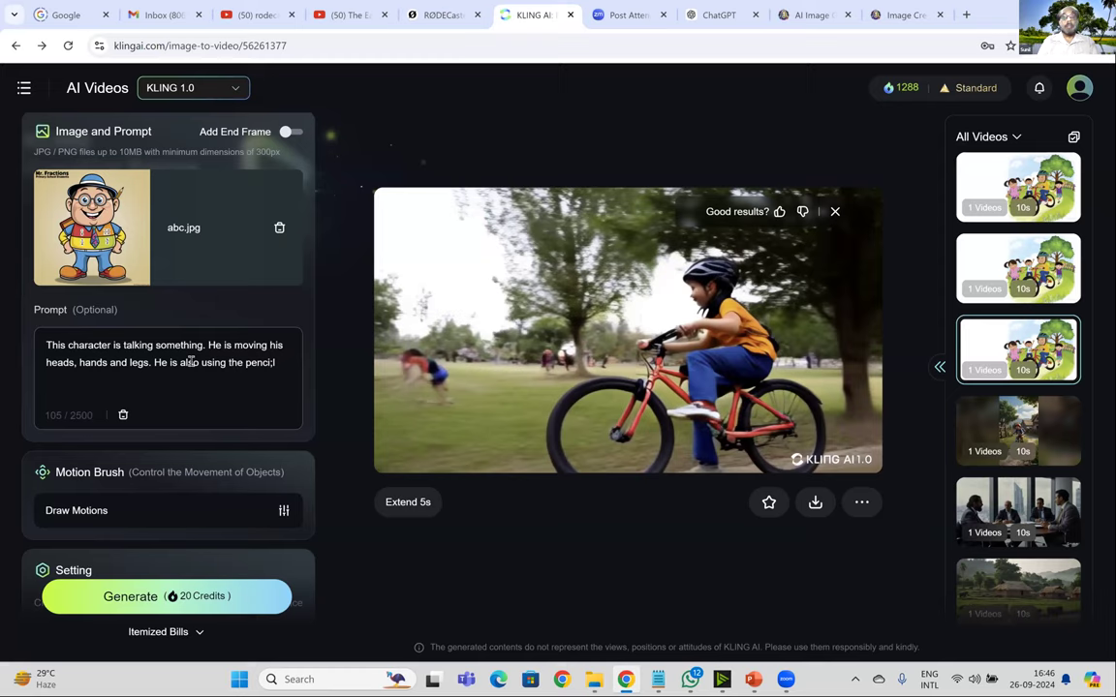
pyautogui.press('BackSpace')
pyautogui.write('t')
pyautogui.write('o ')
pyautogui.write('point out somethi')
pyautogui.write('ng')
# Step: Set the video length to 5s
pyautogui.scroll(-1, 196, 394)
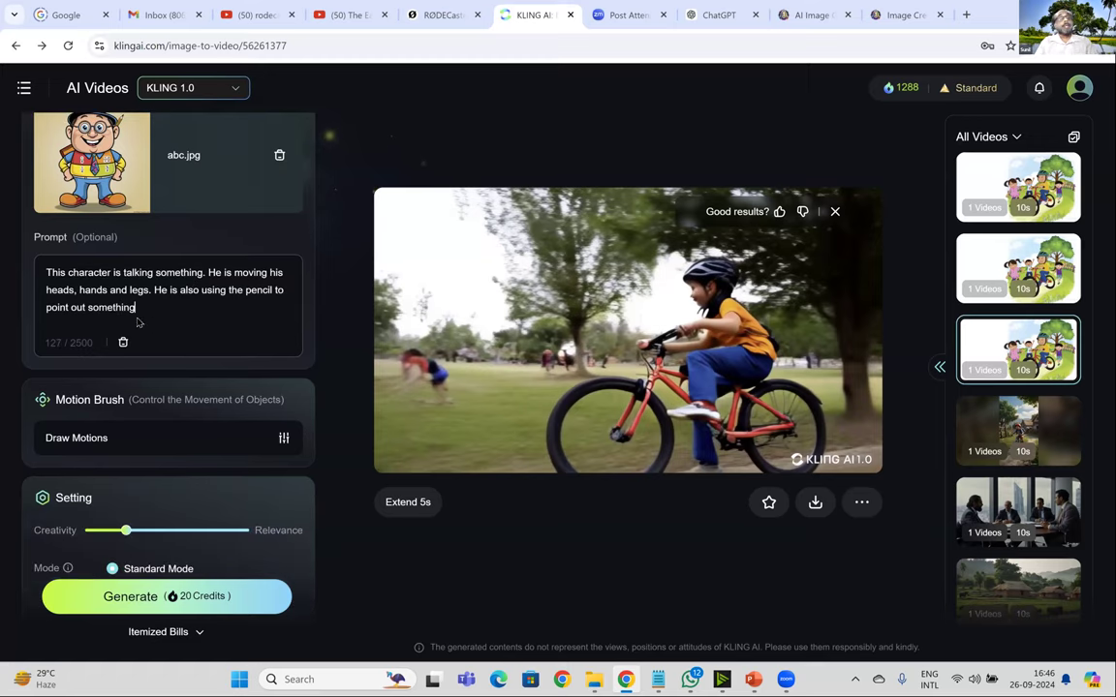
pyautogui.scroll(-2, 146, 314)
pyautogui.scroll(-1, 96, 416)
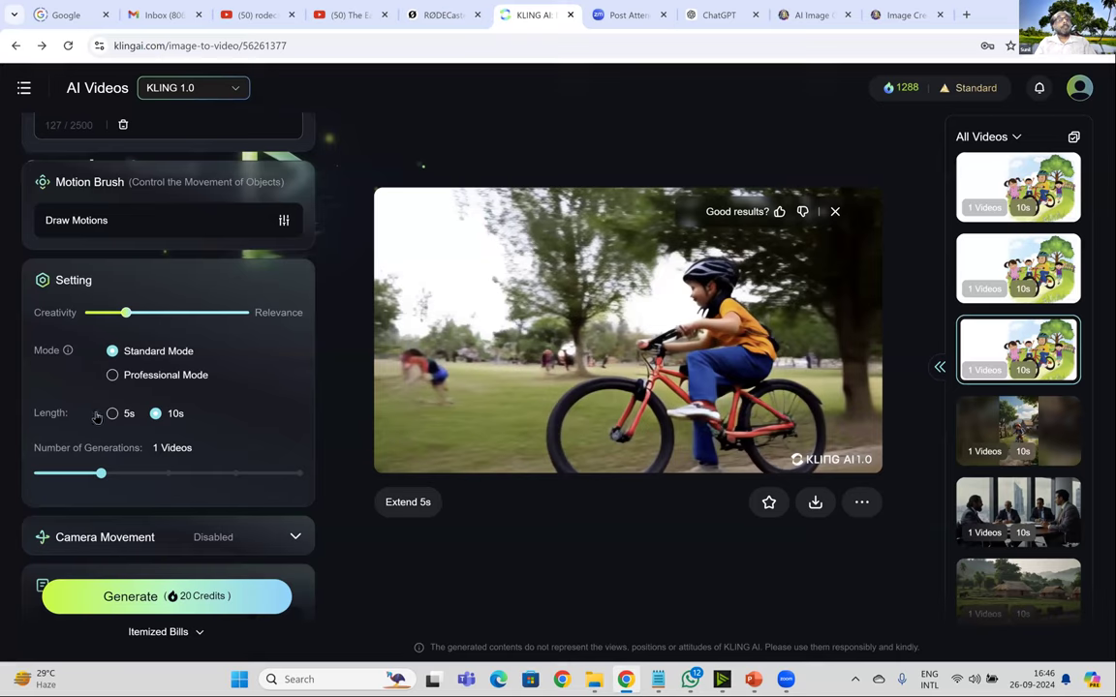
pyautogui.click(126, 413)
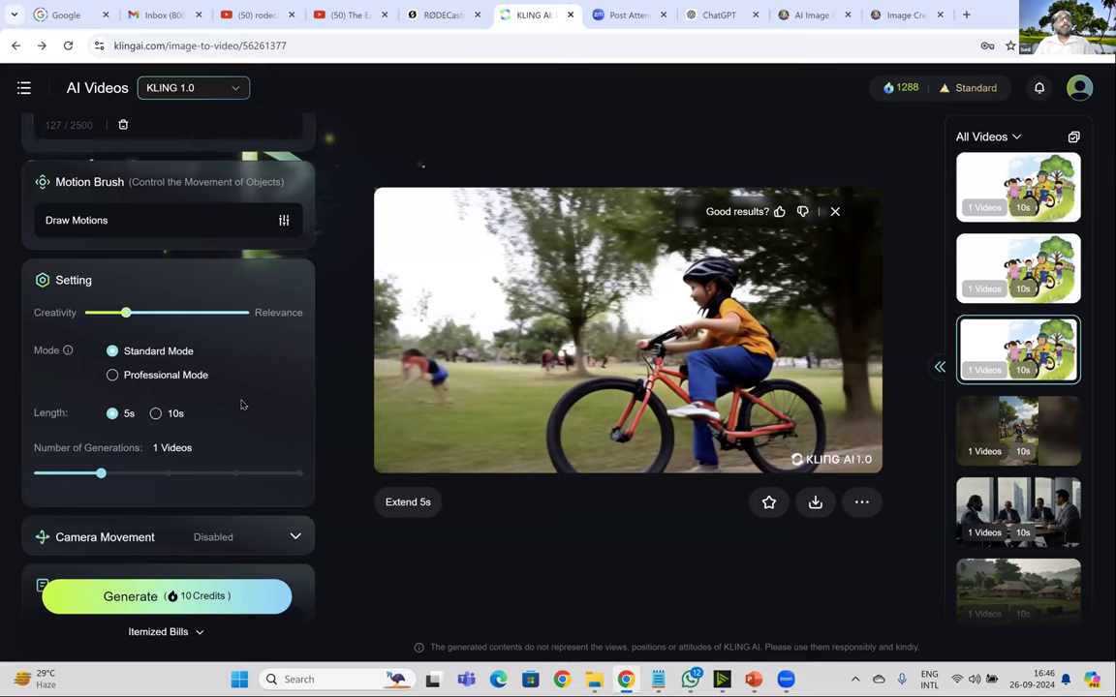
pyautogui.scroll(-1, 213, 378)
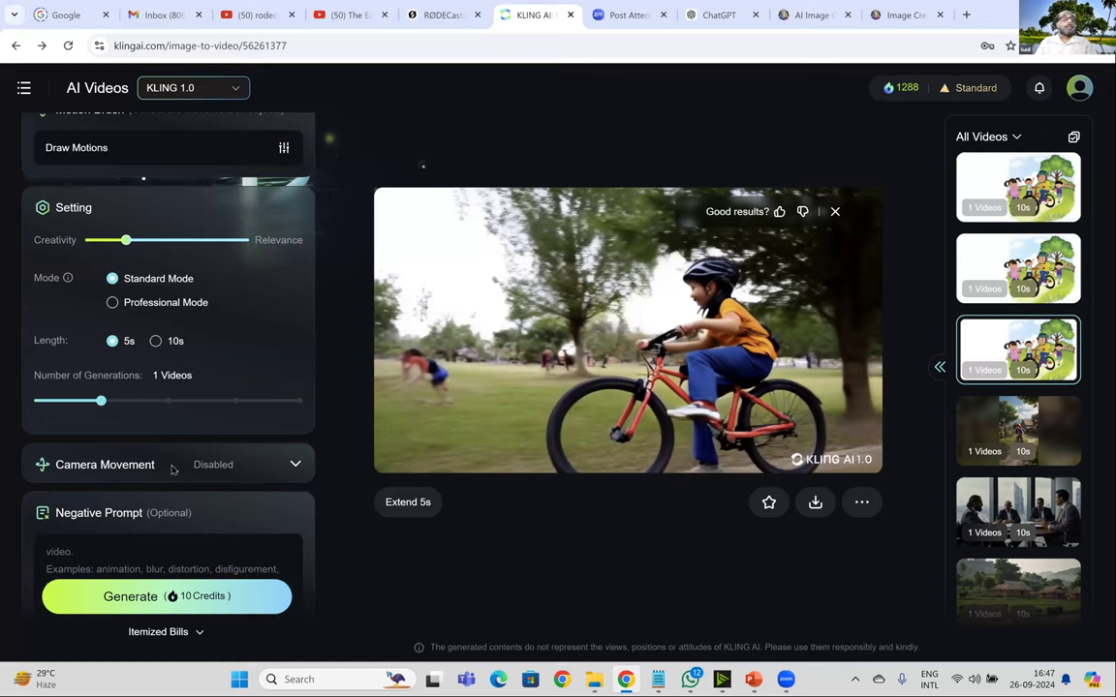
pyautogui.scroll(-1, 155, 426)
pyautogui.scroll(-1, 145, 593)
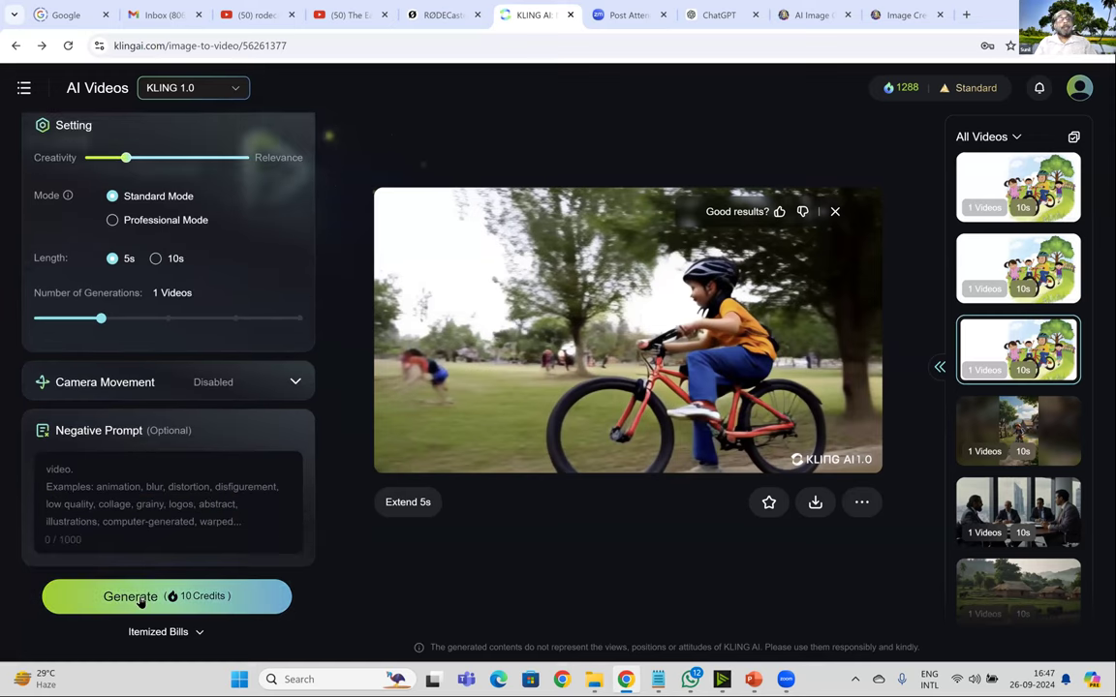
pyautogui.click(144, 502)
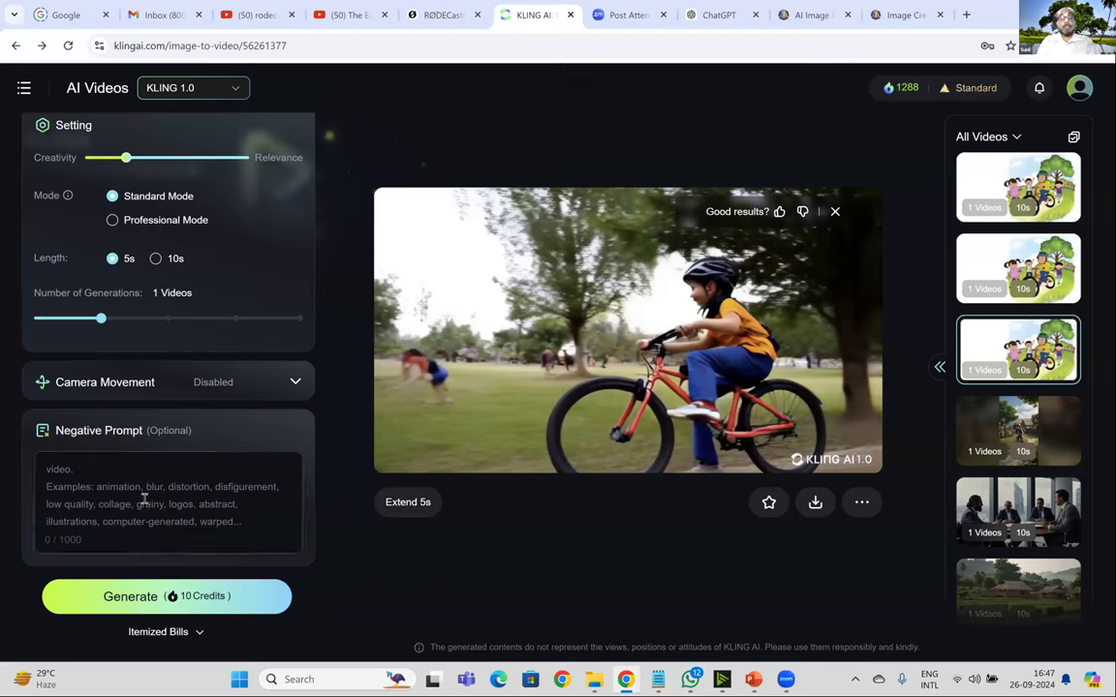
pyautogui.write('Use')
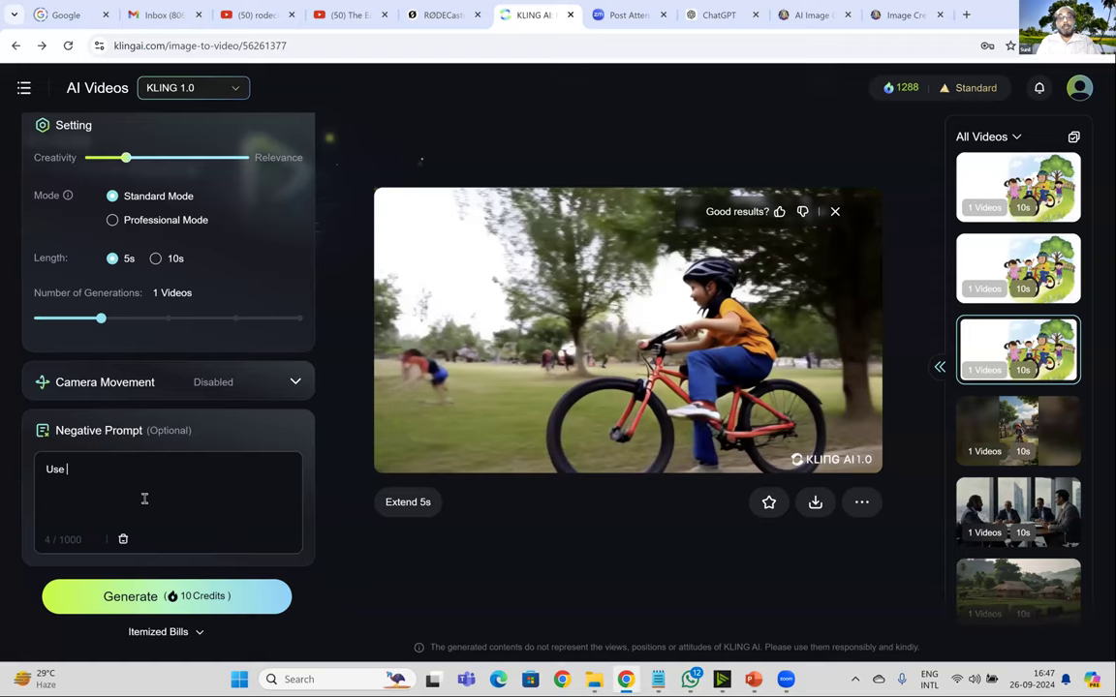
pyautogui.press('BackSpace')
pyautogui.press('BackSpace')
pyautogui.press('BackSpace')
pyautogui.press('BackSpace')
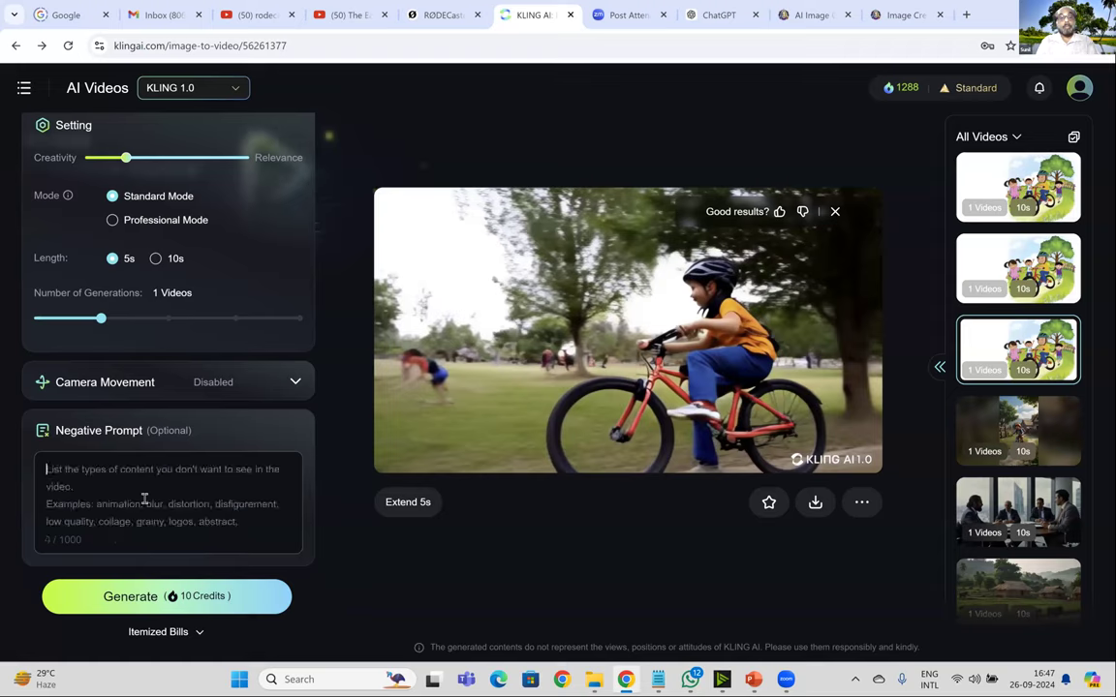
pyautogui.write('Use t')
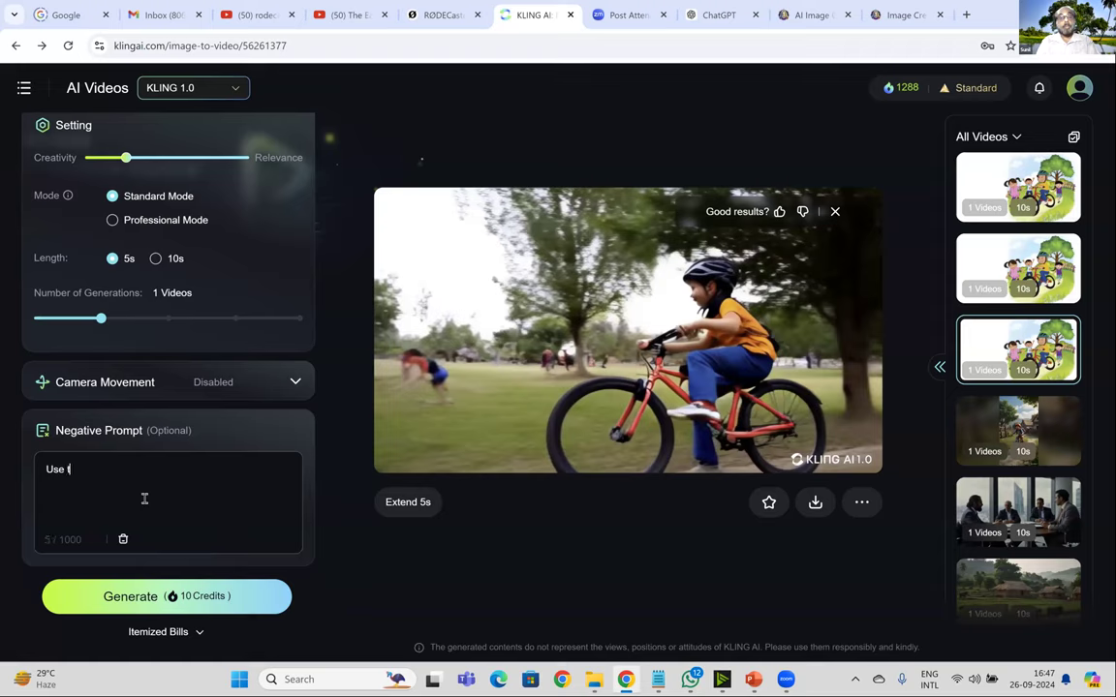
pyautogui.write('his image o')
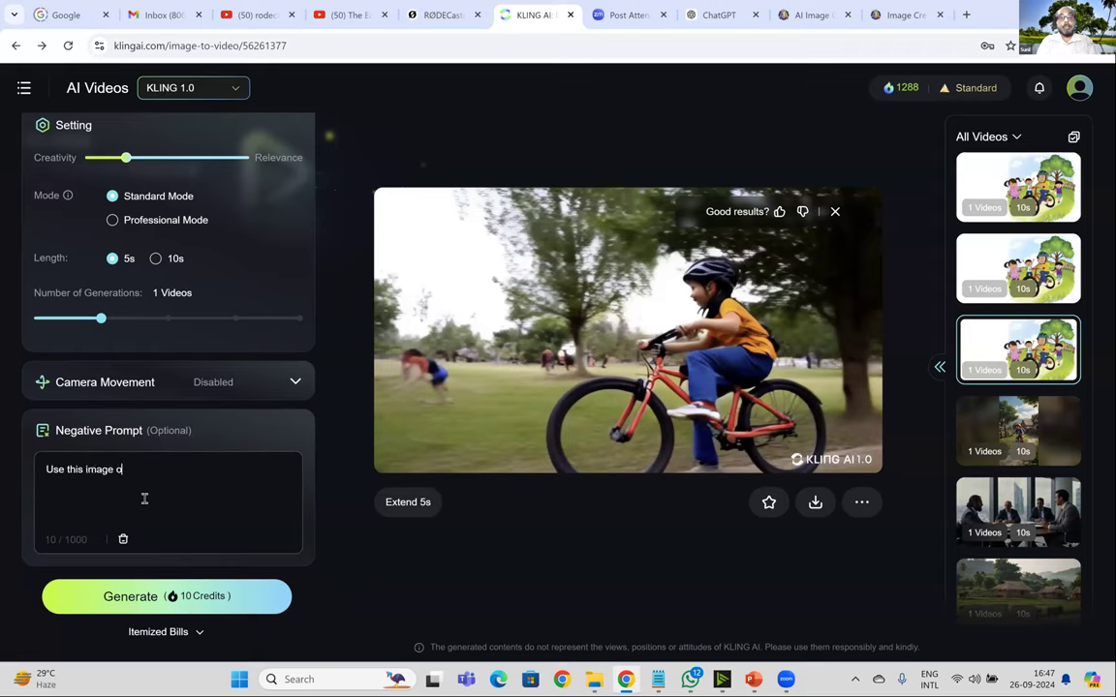
pyautogui.write('nly.')
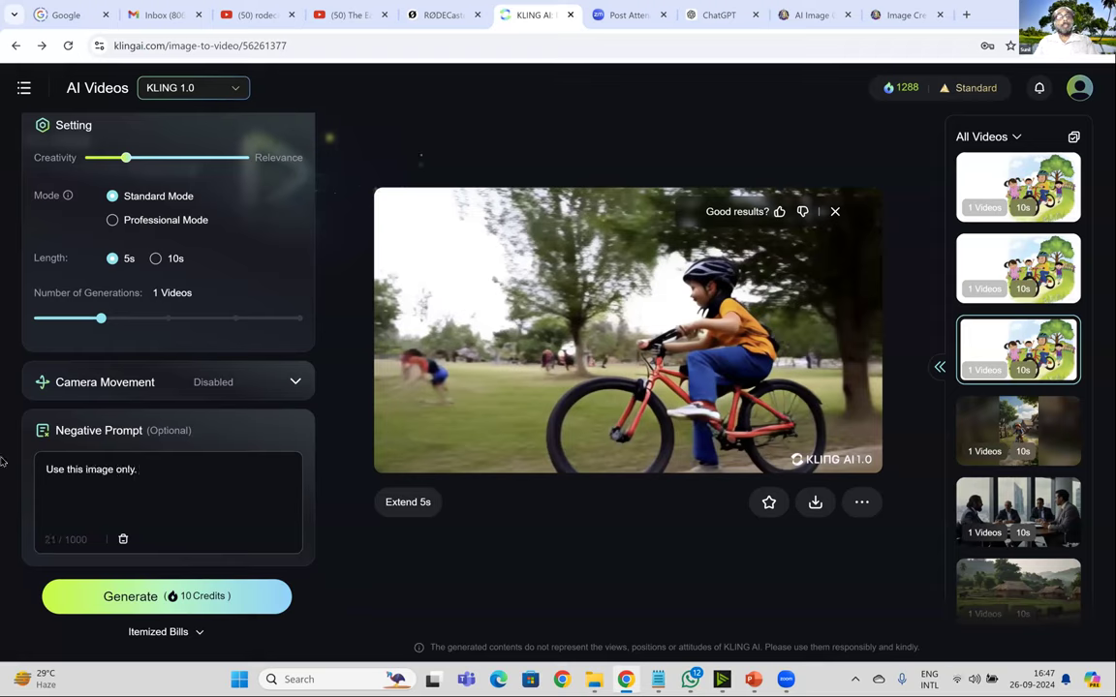
pyautogui.moveTo(46, 468); pyautogui.dragTo(182, 466)
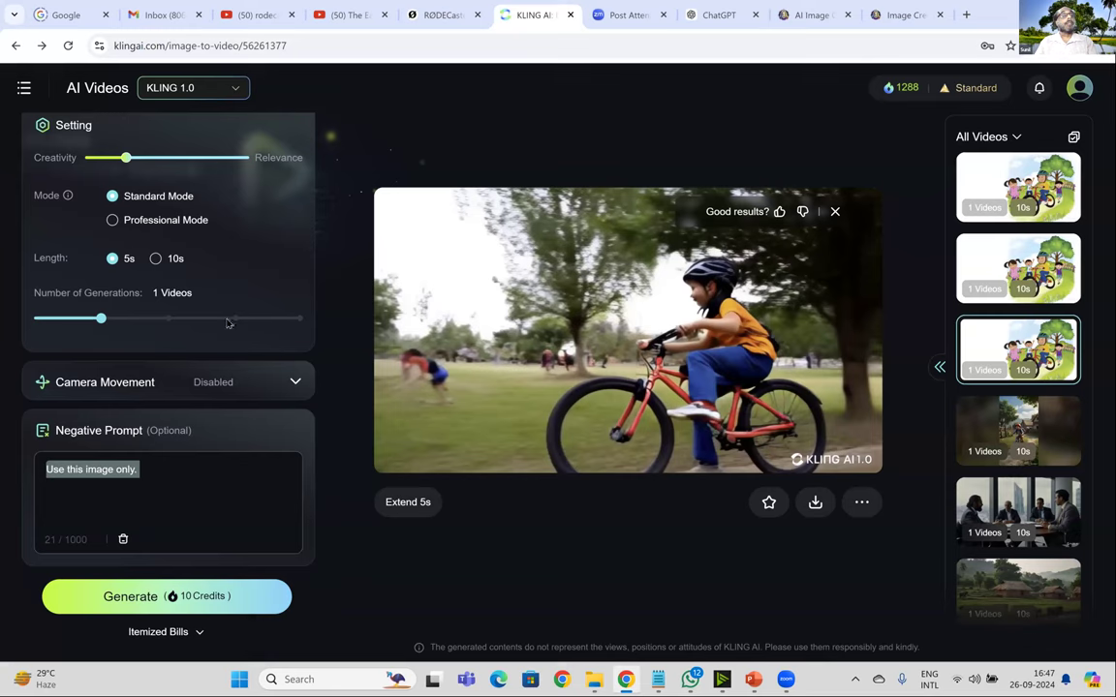
pyautogui.press('BackSpace')
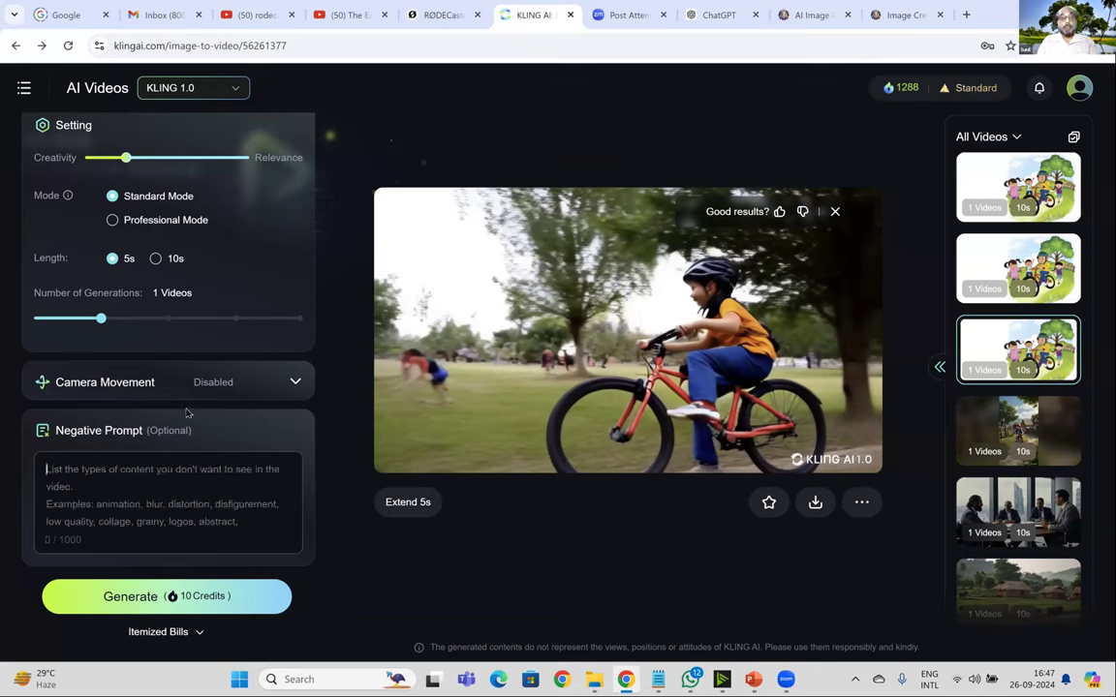
# Step: Try adding "Do not change" to the end of the prompt and delete the addition
pyautogui.scroll(5, 187, 414)
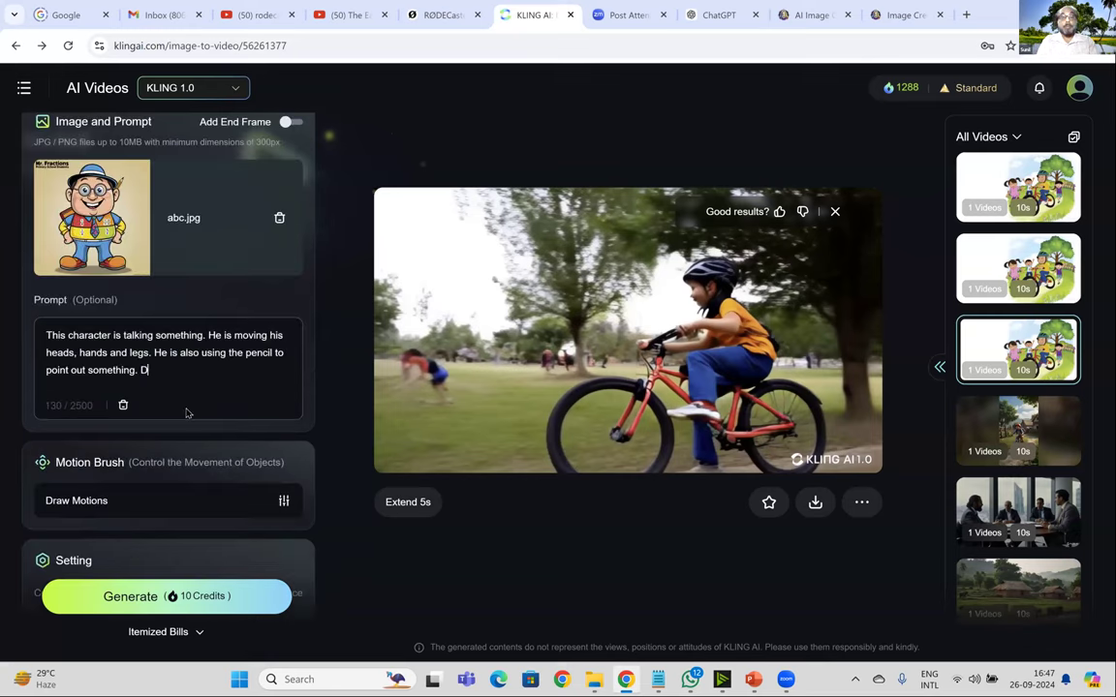
pyautogui.write('o not chang')
pyautogui.write('e')
pyautogui.press('BackSpace')
pyautogui.press('BackSpace')
pyautogui.press('BackSpace')
pyautogui.press('BackSpace')
pyautogui.press('BackSpace')
pyautogui.press('BackSpace')
pyautogui.press('BackSpace')
pyautogui.press('BackSpace')
pyautogui.press('BackSpace')
pyautogui.press('BackSpace')
pyautogui.press('BackSpace')
pyautogui.press('BackSpace')
pyautogui.press('BackSpace')
pyautogui.press('BackSpace')
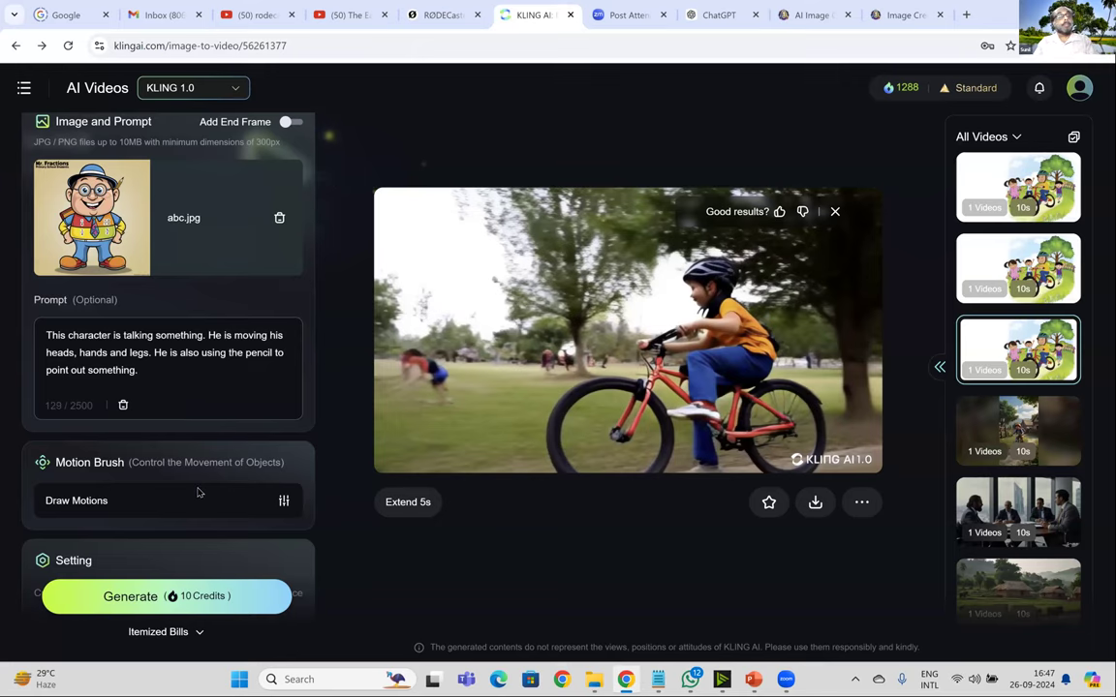
# Step: Generate the 5-second video from abc.jpg and the prompt
pyautogui.scroll(-2, 198, 493)
pyautogui.scroll(-1, 142, 600)
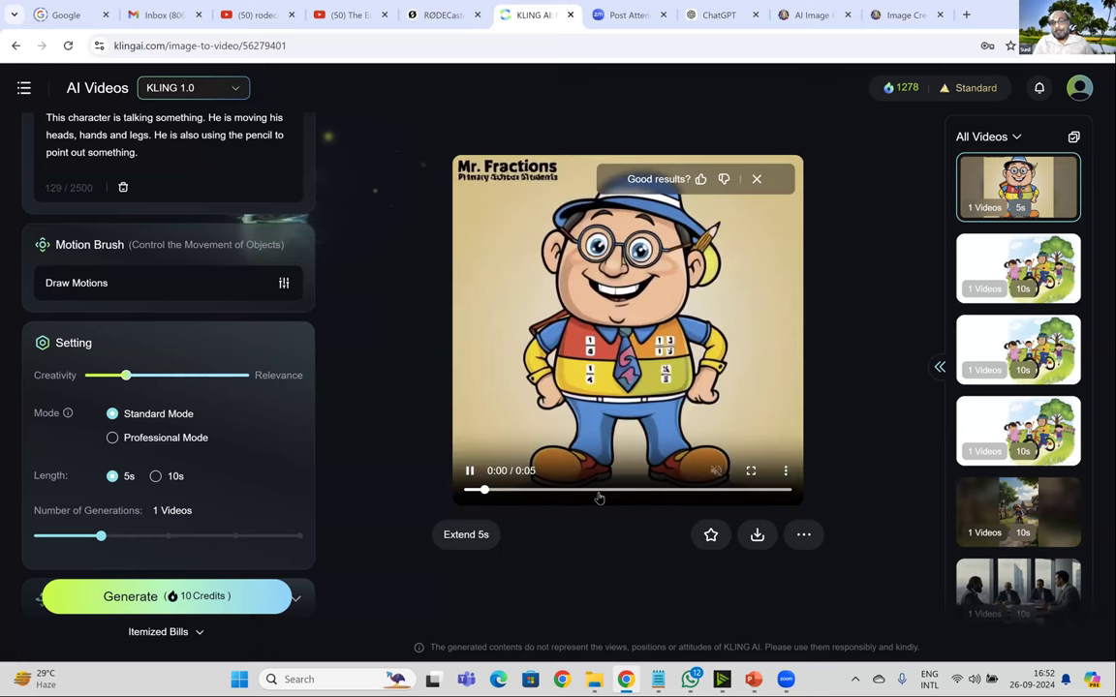
# Step: Play the generated Mr. Fractions video and look through the earlier videos in the history
pyautogui.click(597, 494)
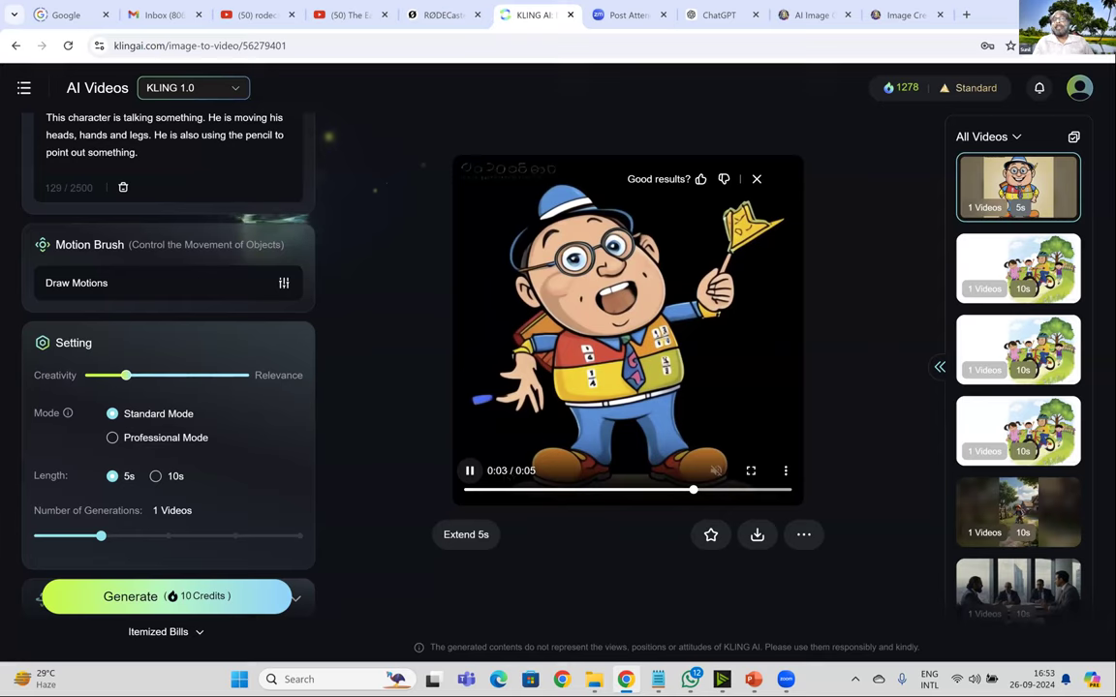
pyautogui.scroll(-2, 1027, 380)
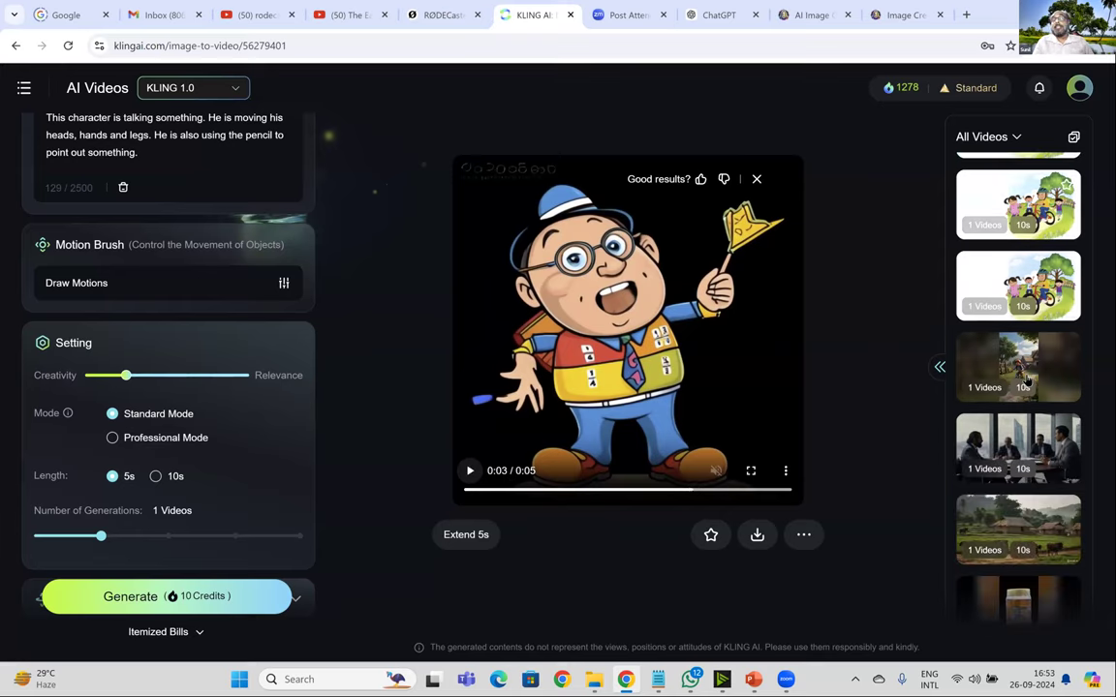
pyautogui.scroll(-3, 969, 349)
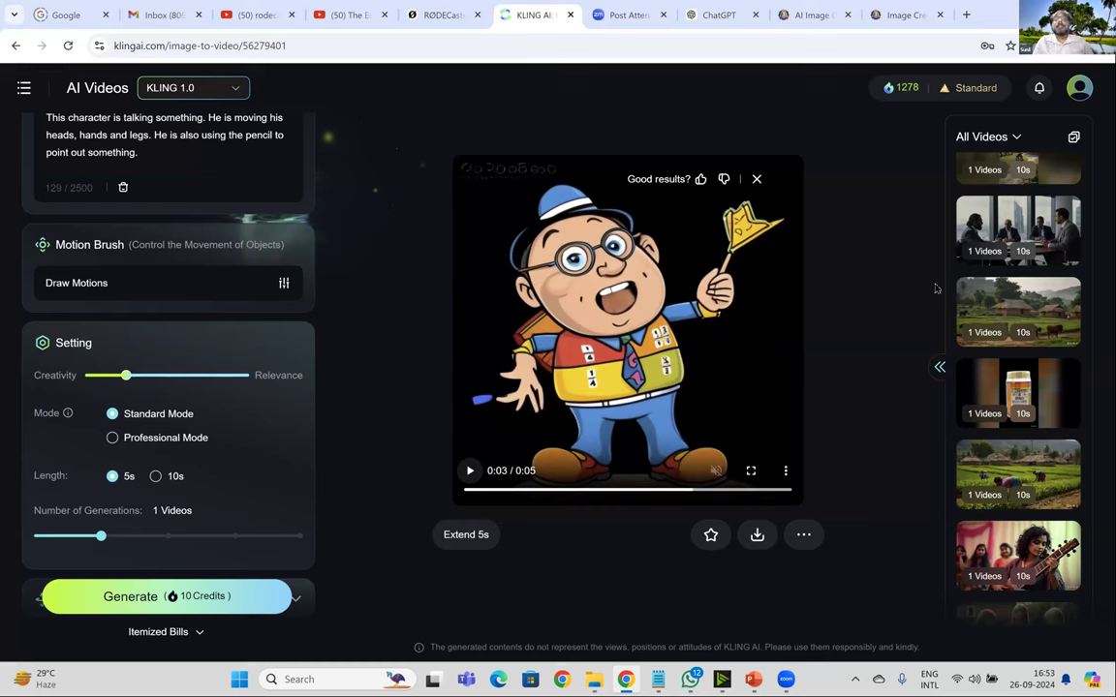
pyautogui.scroll(-3, 968, 281)
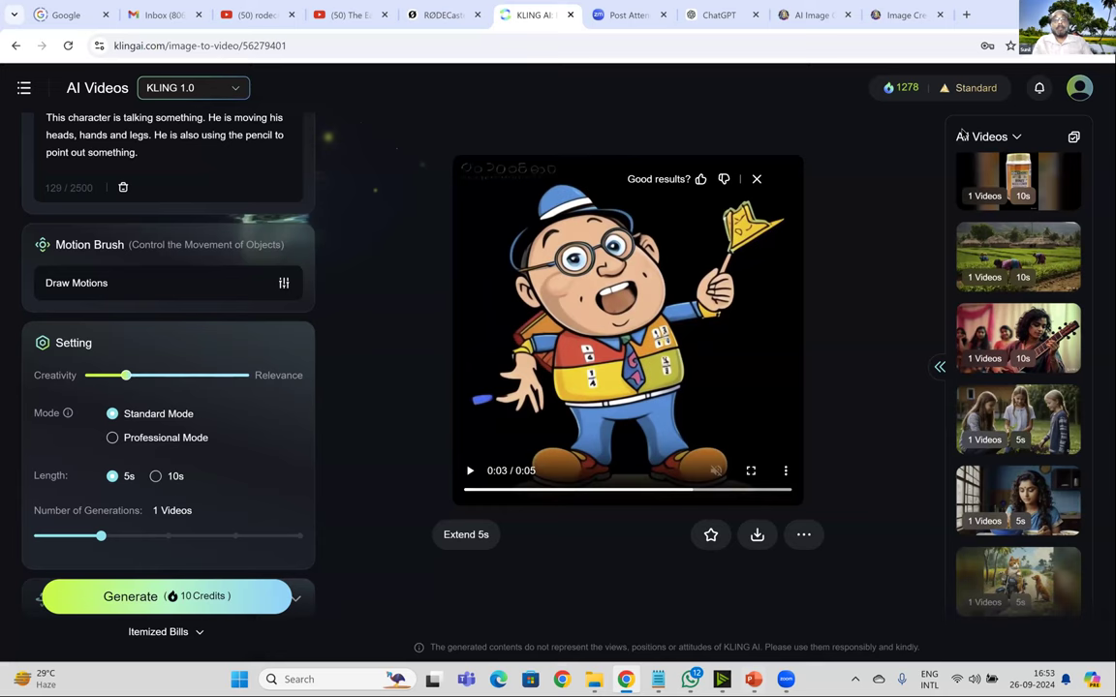
# Step: Bring up the Notes folder in File Explorer and switch to the desktop
pyautogui.press('super')
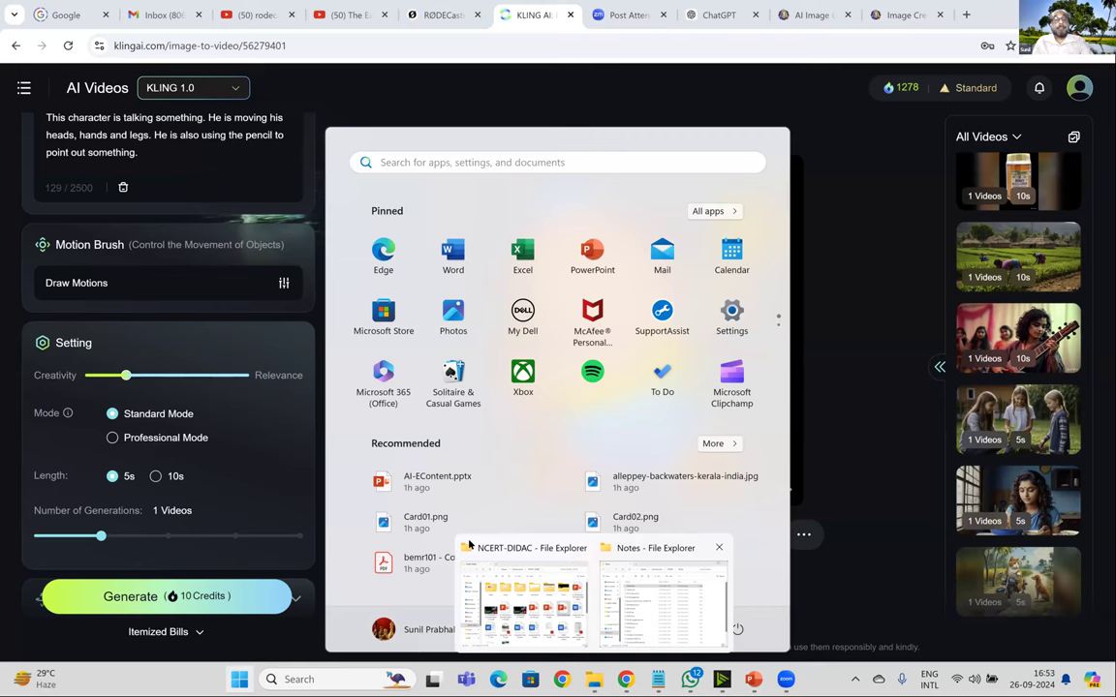
pyautogui.click(469, 544)
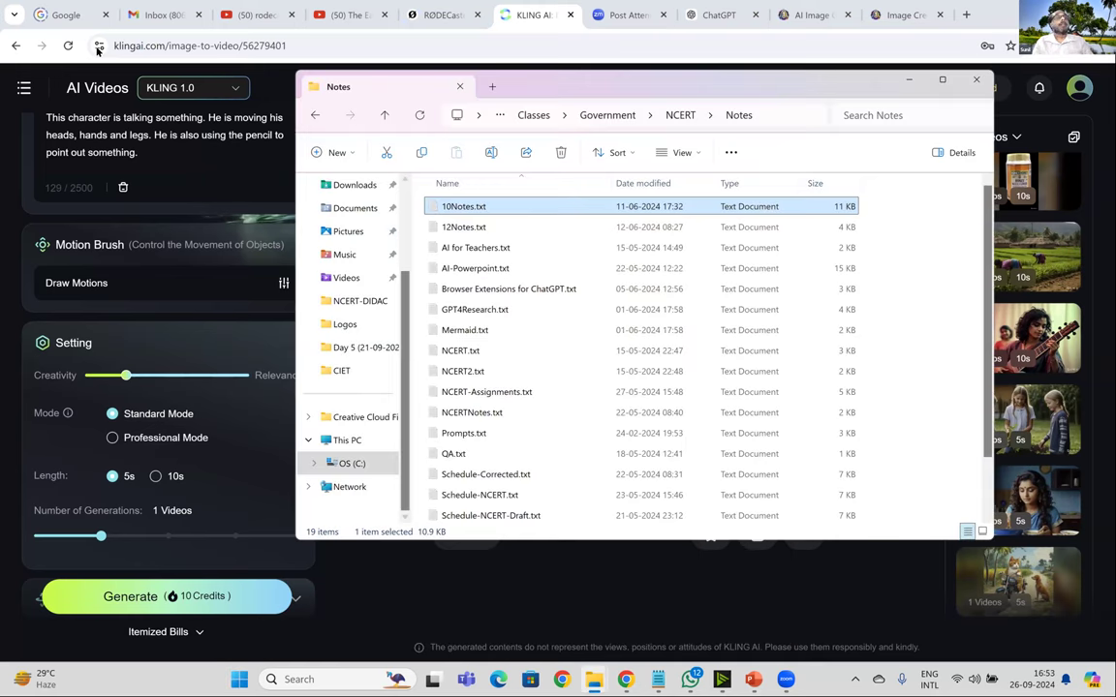
pyautogui.press('super+d')
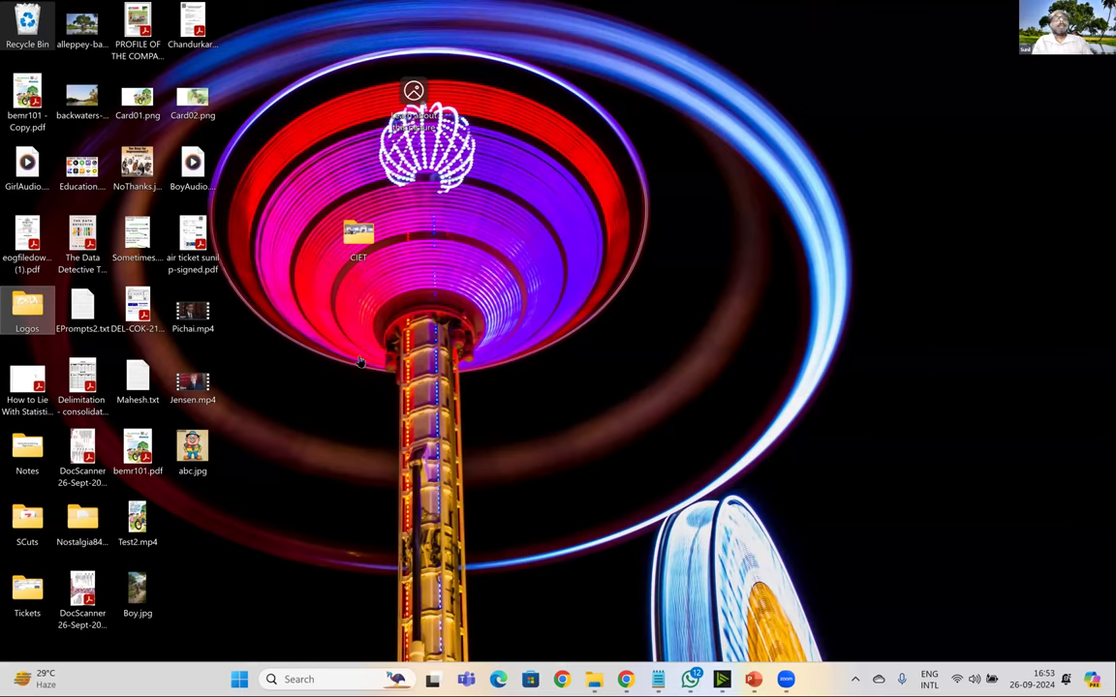
# Step: Search the Downloads folder for "veen" and open the Veena.mp4 video
pyautogui.press('super+d')
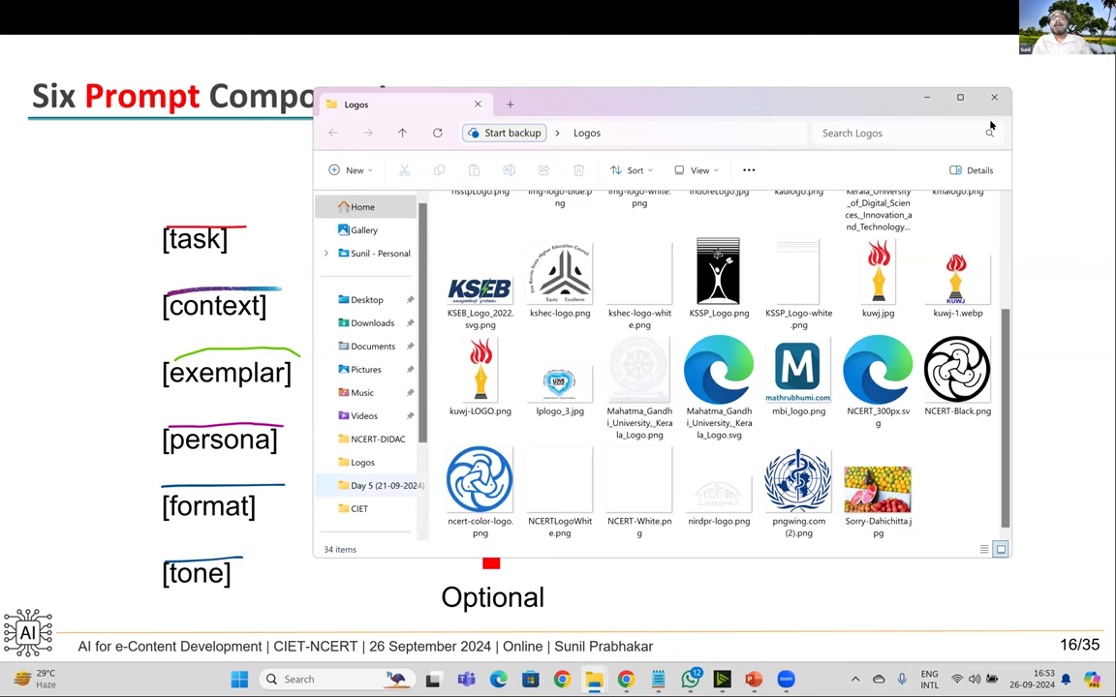
pyautogui.click(919, 132)
pyautogui.write('veen')
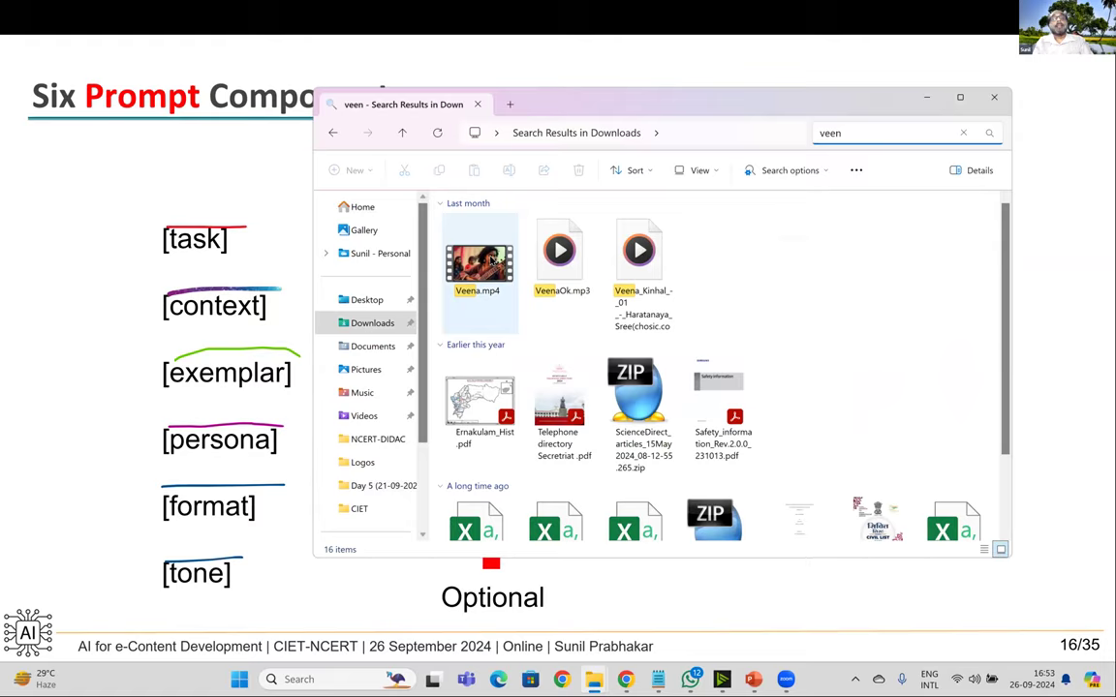
pyautogui.click(492, 260)
pyautogui.press('Return')
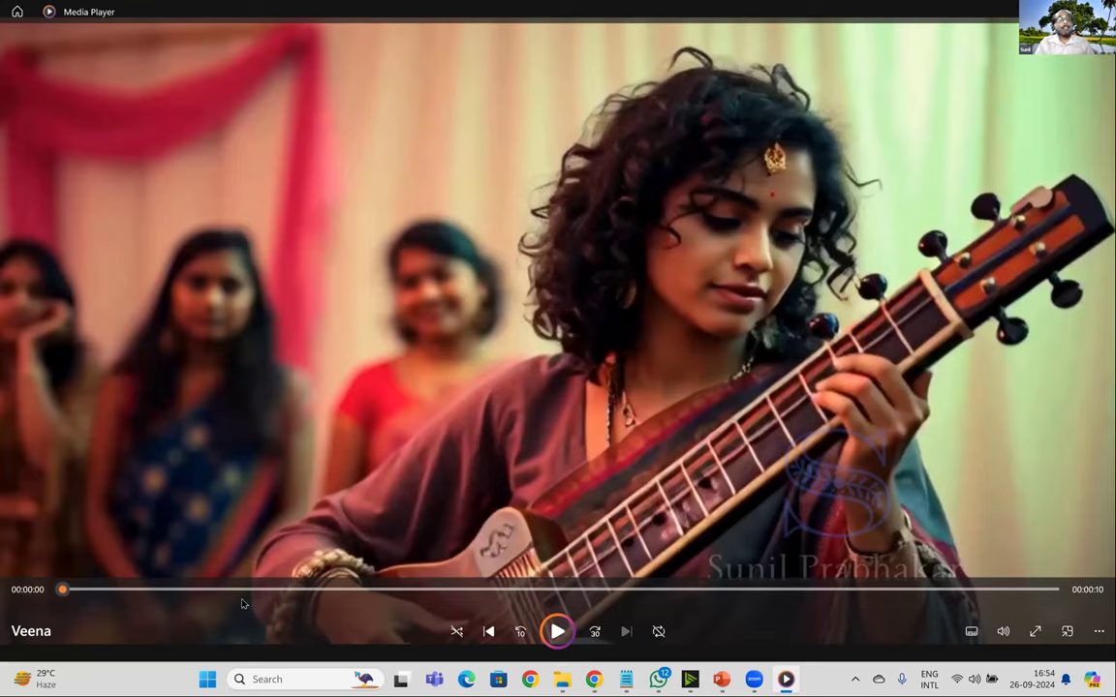
# Step: Play the Veena video to its end and close the player
pyautogui.click(556, 631)
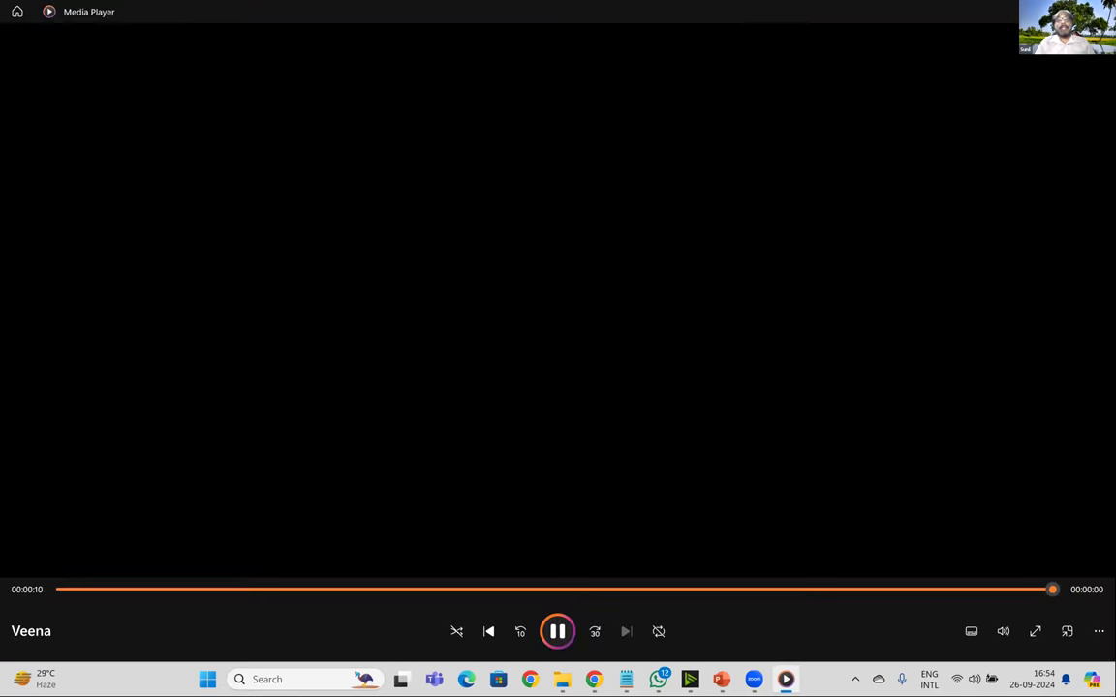
pyautogui.hotkey('alt', 'F4')
pyautogui.moveTo(753, 679)
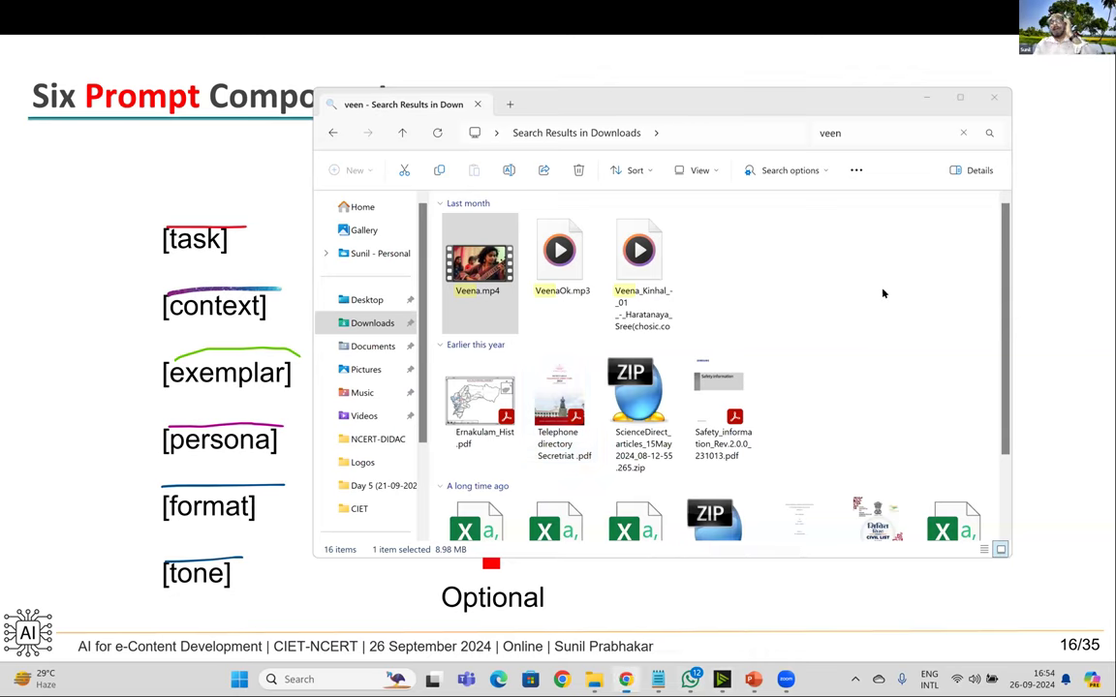
# Step: Return to KLING AI in Chrome and view the Extend 5s options for the Mr. Fractions video
pyautogui.hotkey('alt', 'Tab')
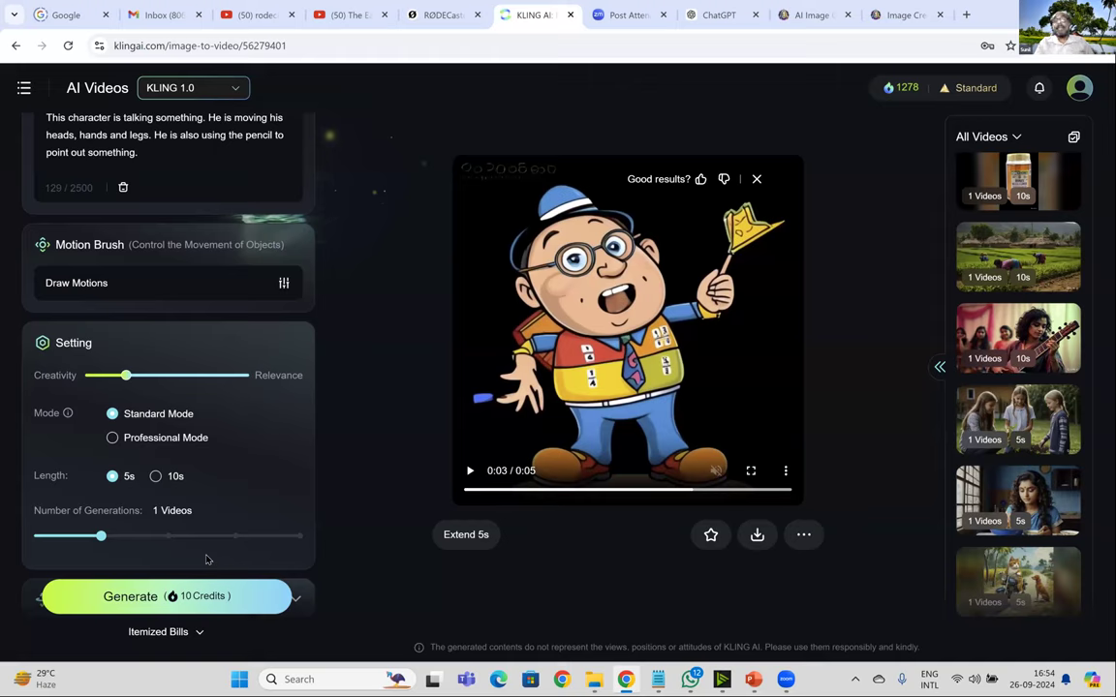
pyautogui.click(445, 545)
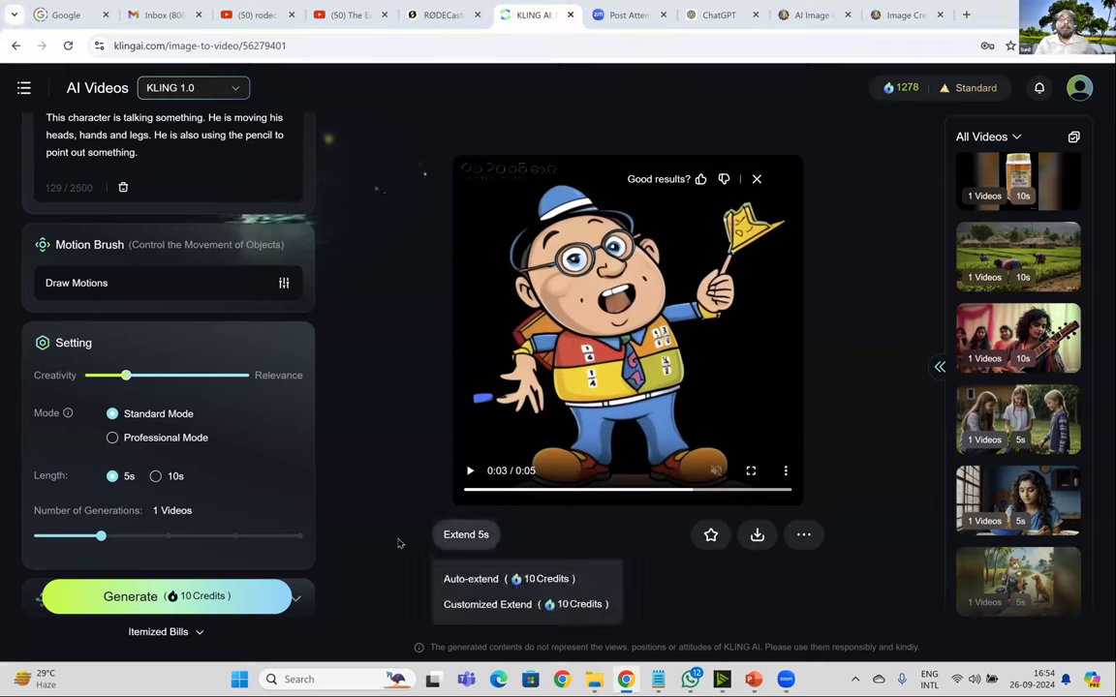
pyautogui.click(397, 543)
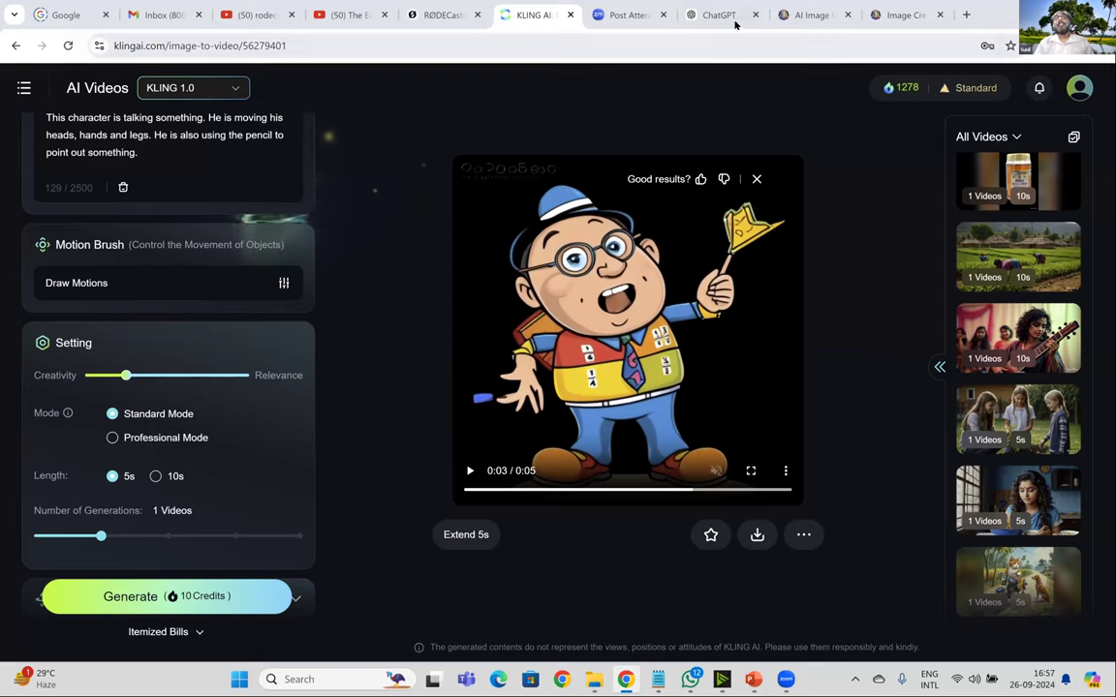
# Step: Switch to ChatGPT and start a new chat
pyautogui.moveTo(735, 26)
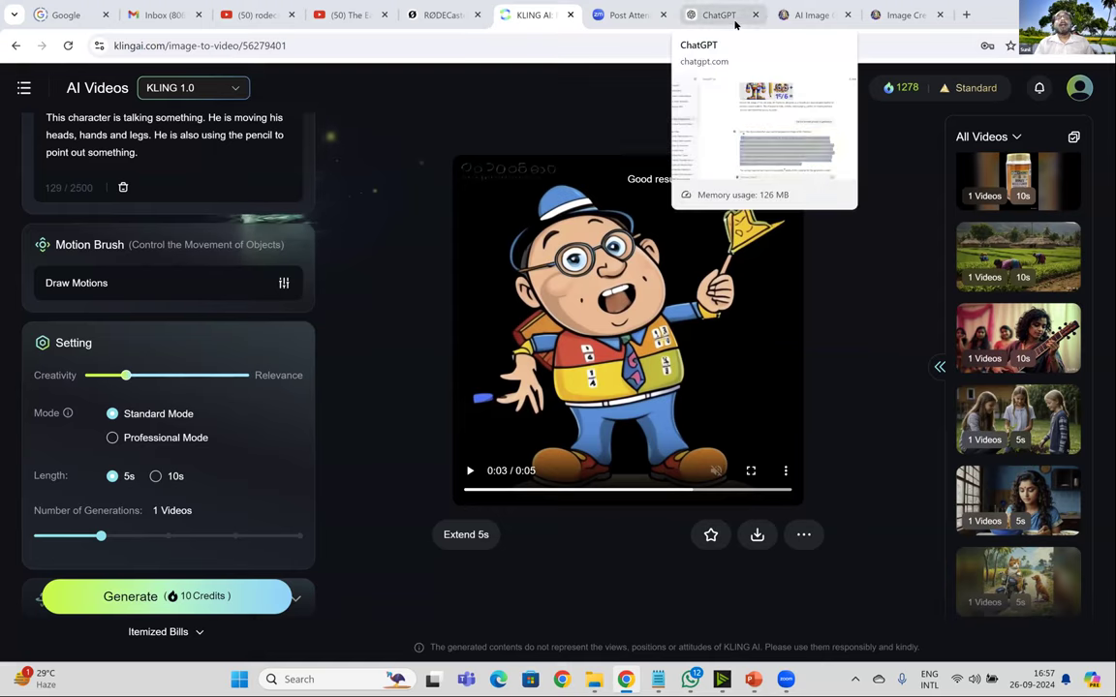
pyautogui.click(735, 26)
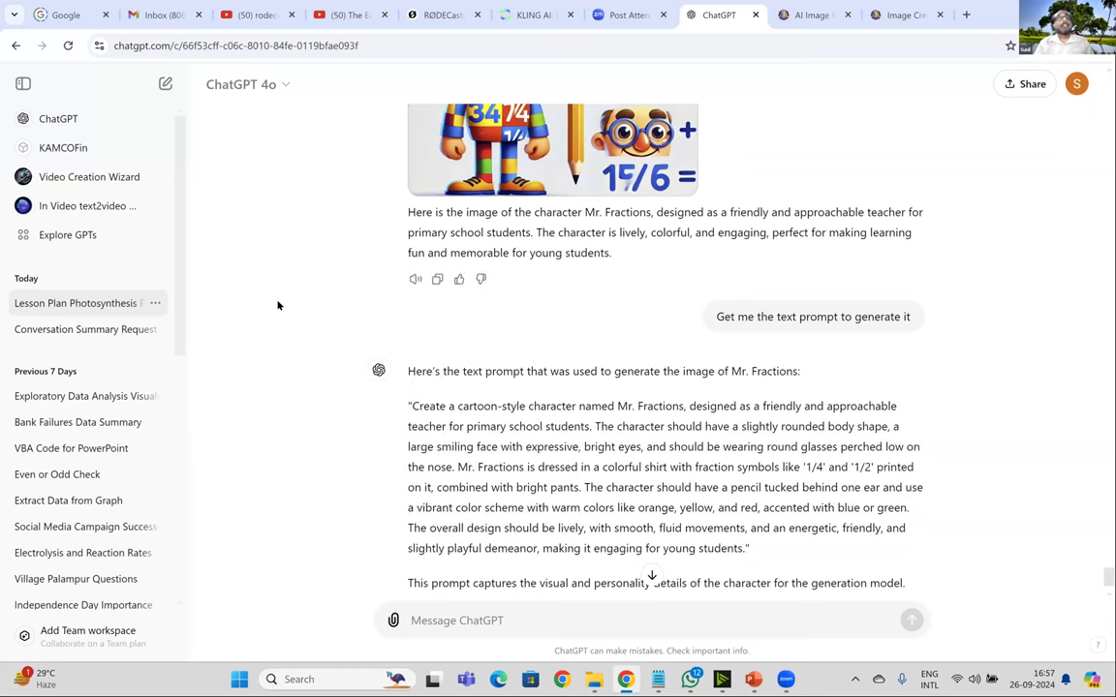
pyautogui.scroll(-1, 256, 311)
pyautogui.scroll(2, 244, 204)
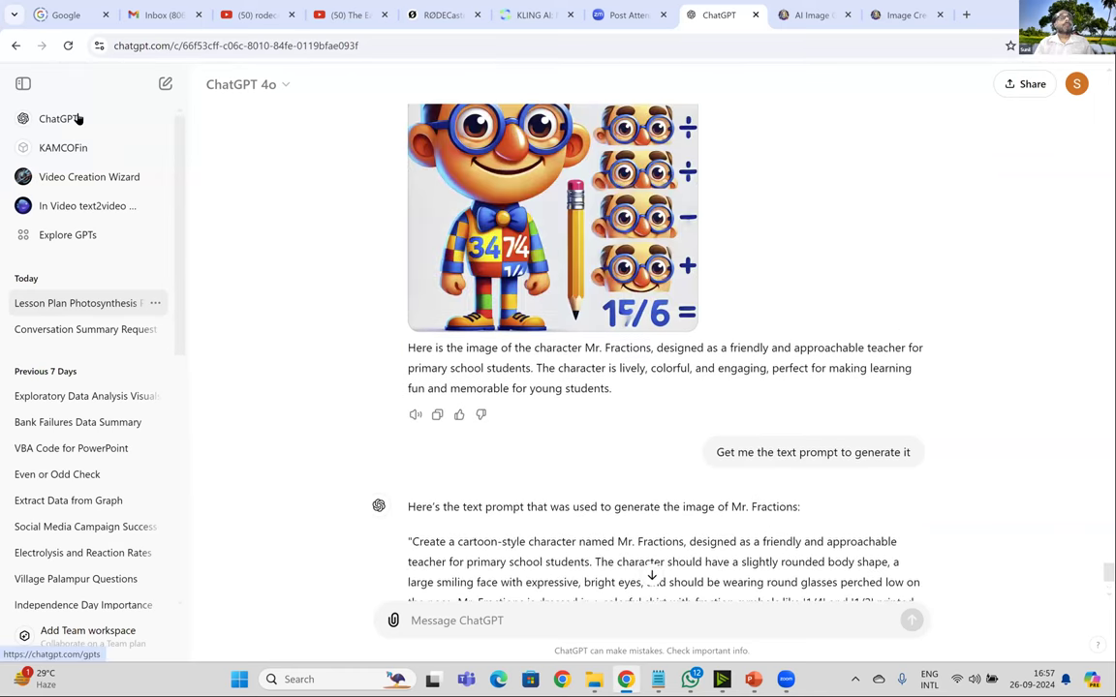
pyautogui.click(71, 118)
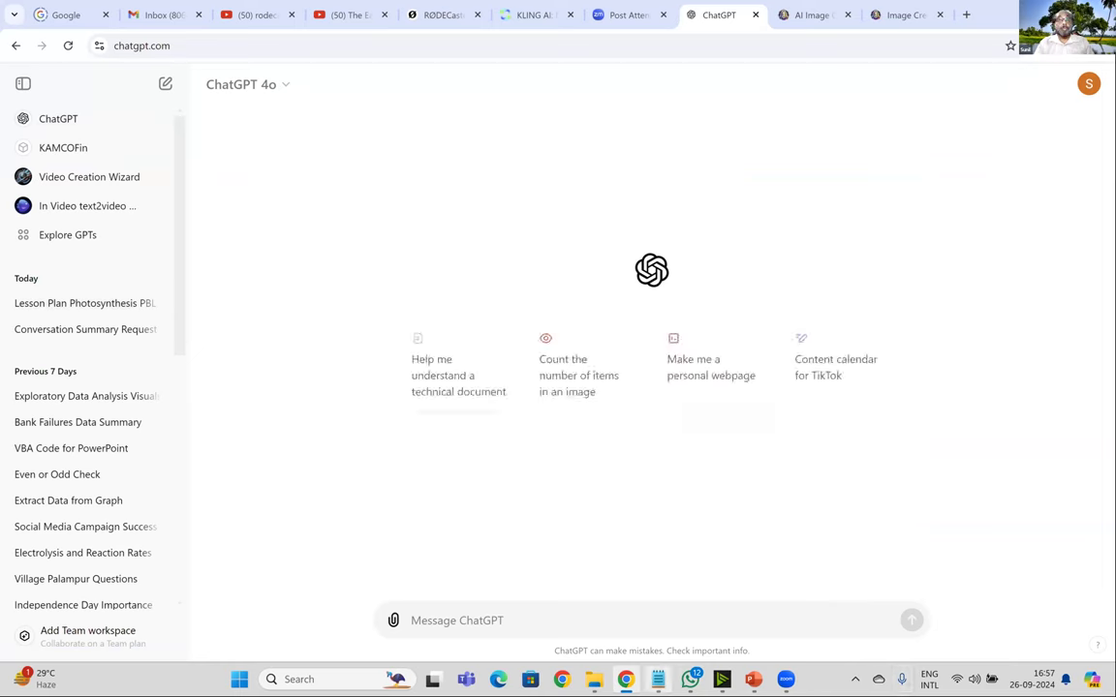
# Step: Open the Samples folder inside NCERT-DIDAC in File Explorer and view the chapter in iess201.pdf
pyautogui.moveTo(595, 676)
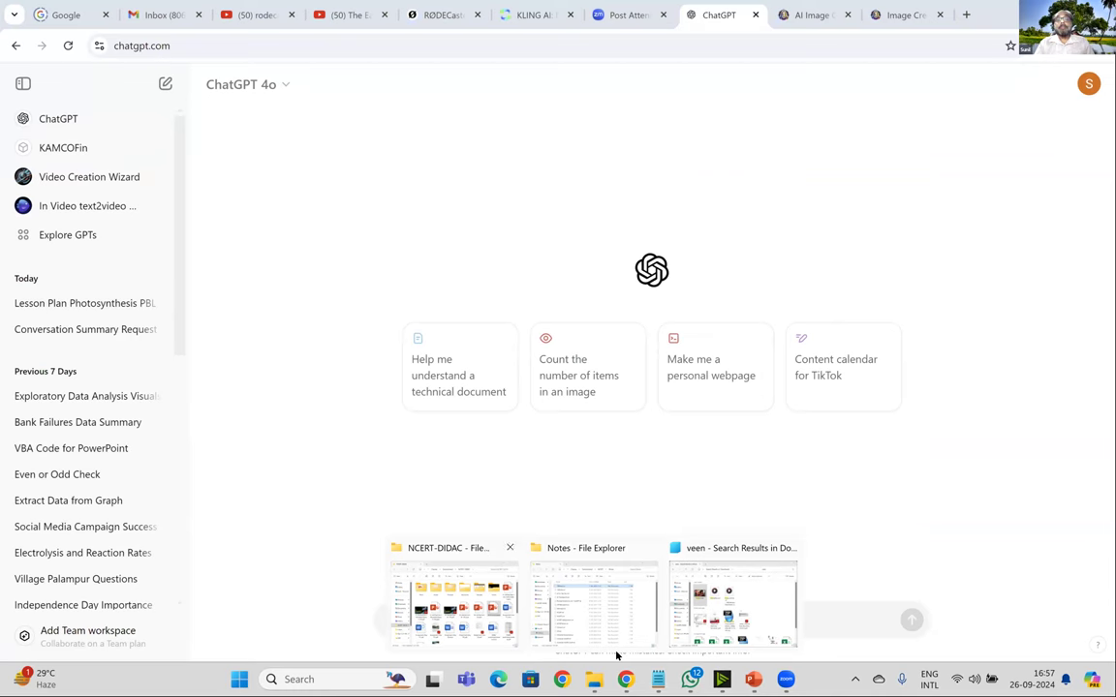
pyautogui.click(616, 656)
pyautogui.doubleClick(849, 254)
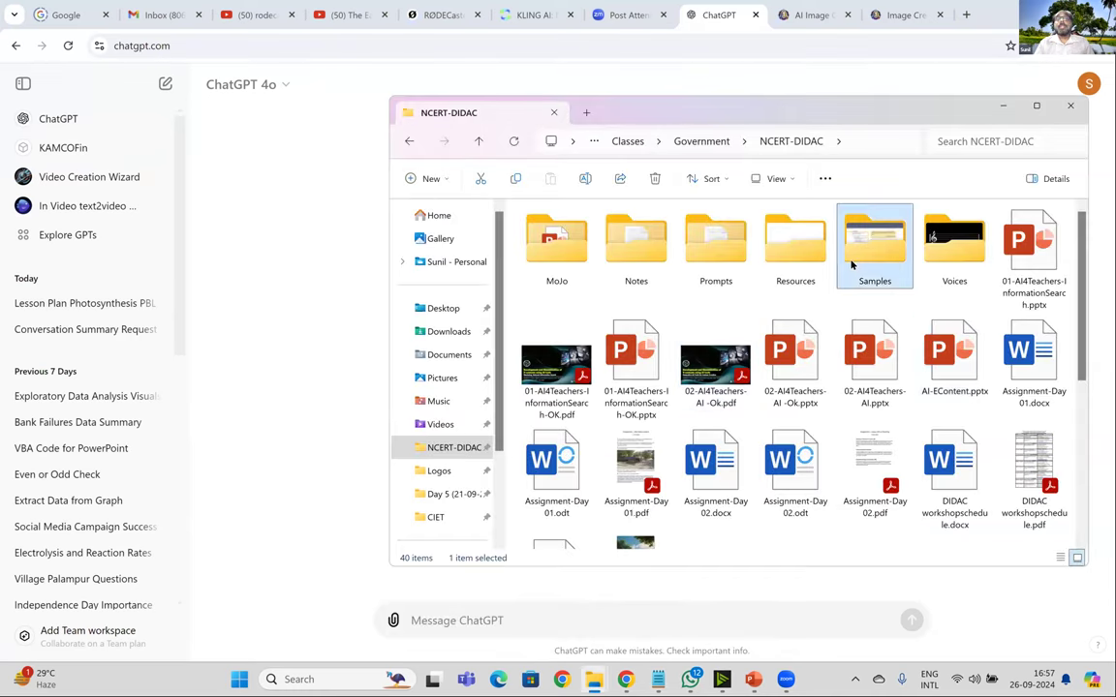
pyautogui.click(555, 235)
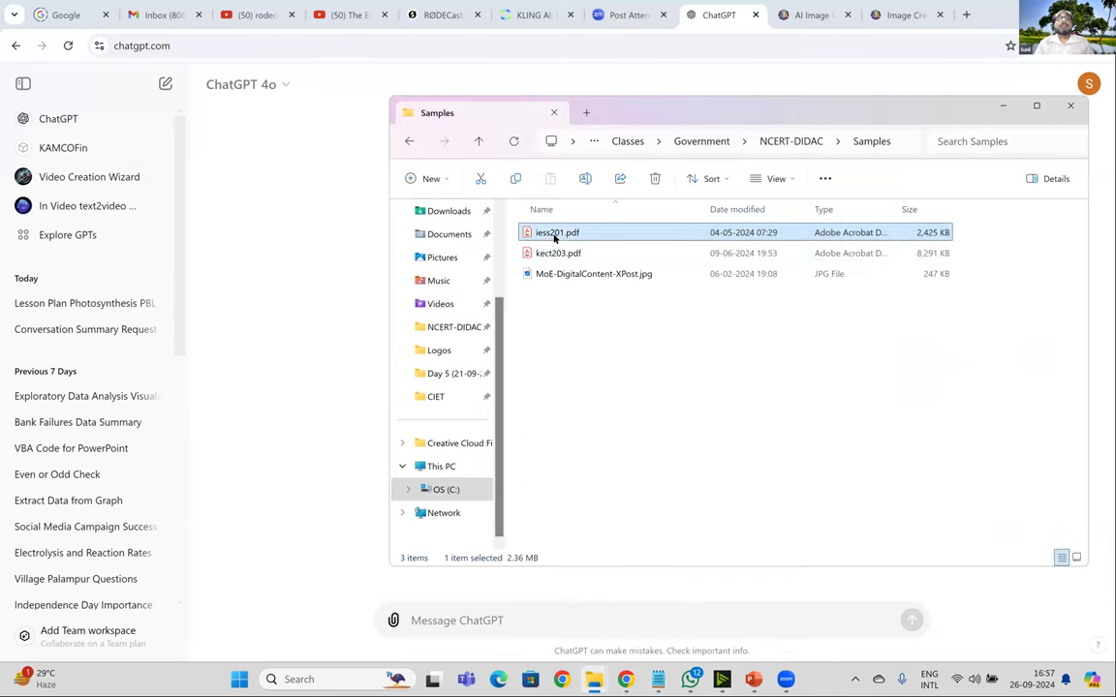
pyautogui.doubleClick(559, 236)
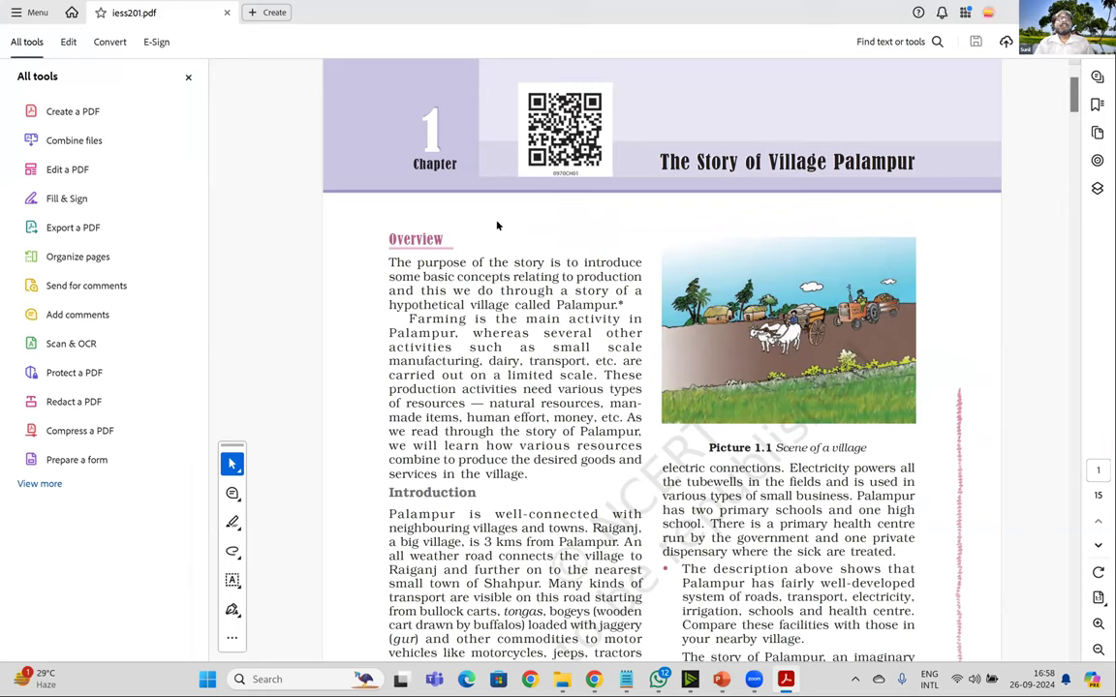
pyautogui.hotkey('alt', 'F4')
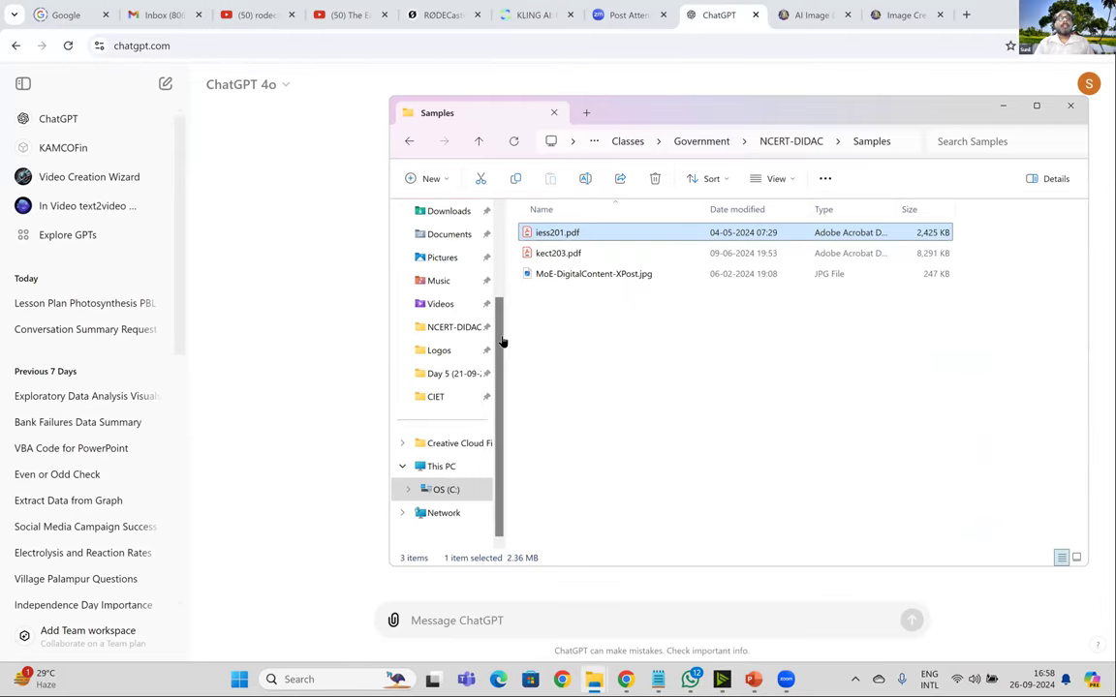
# Step: Attach iess201.pdf to the ChatGPT message and write "Generate 15 multiple choice questions based on the content of this chapter"
pyautogui.moveTo(557, 233); pyautogui.dragTo(399, 625)
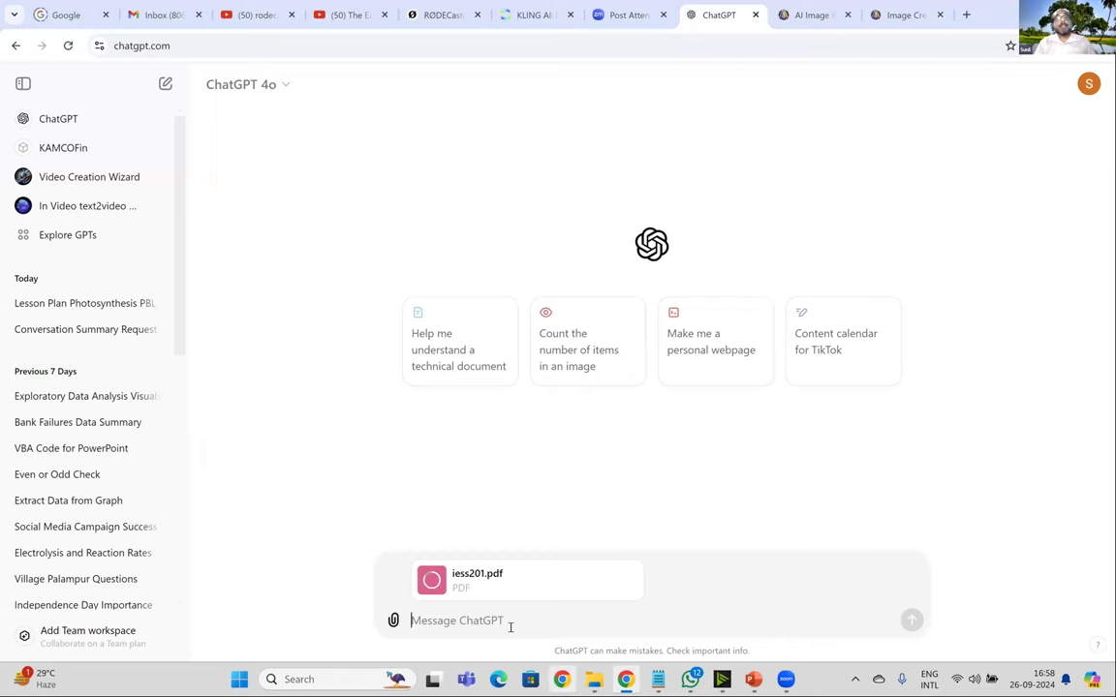
pyautogui.write('Ge')
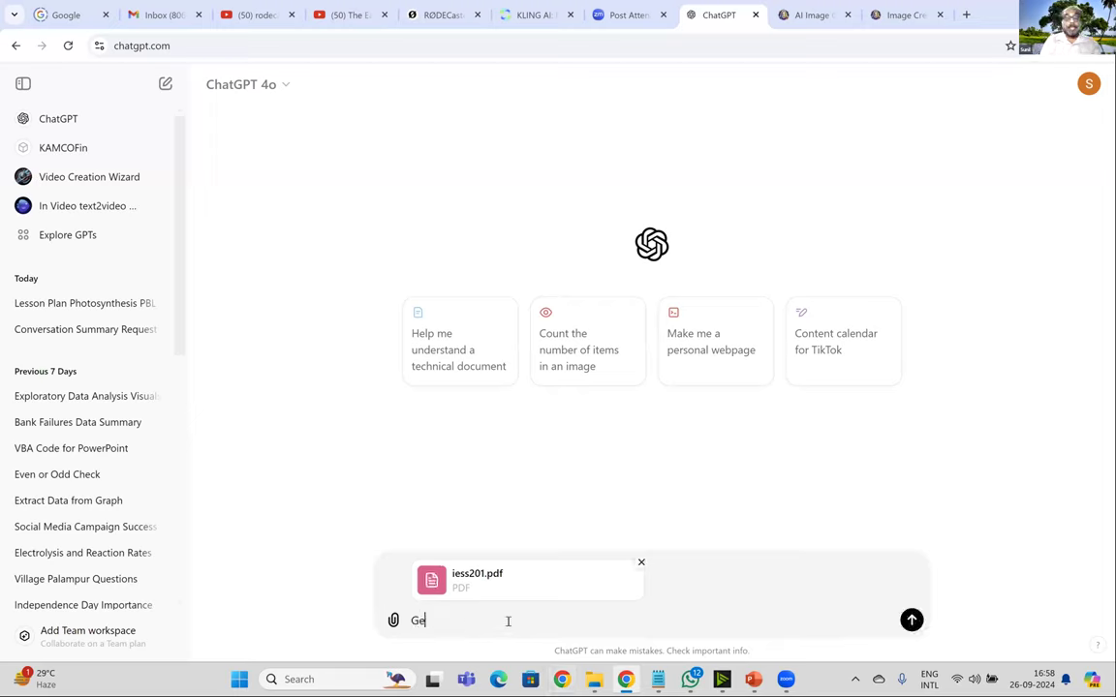
pyautogui.write('nerate ')
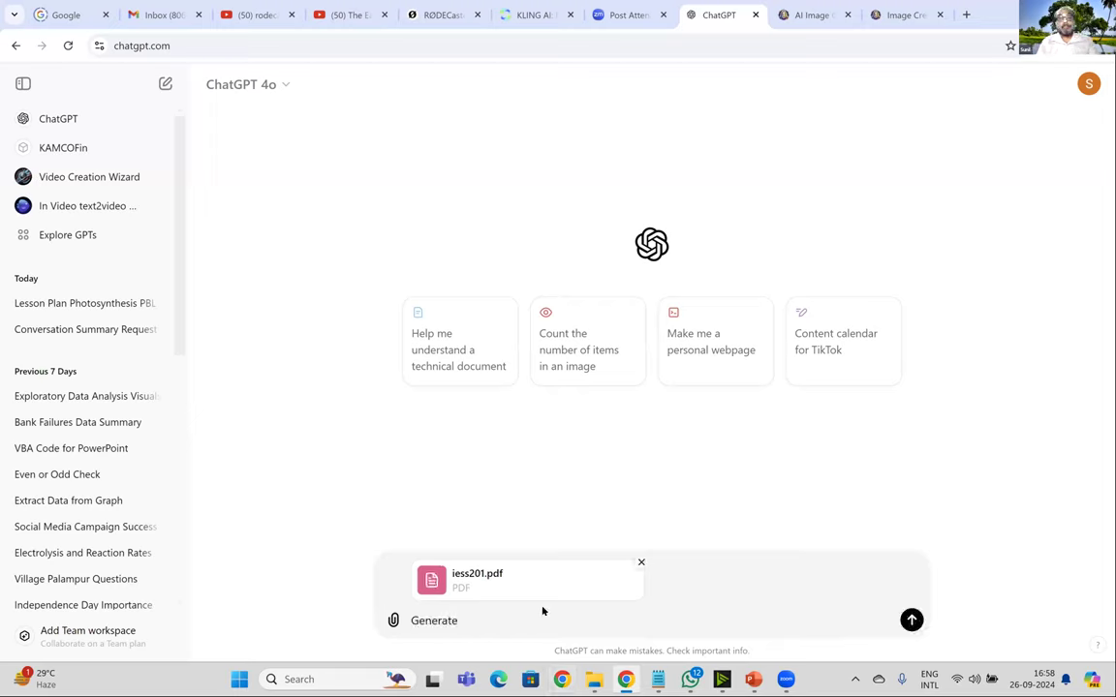
pyautogui.write('15 multipl')
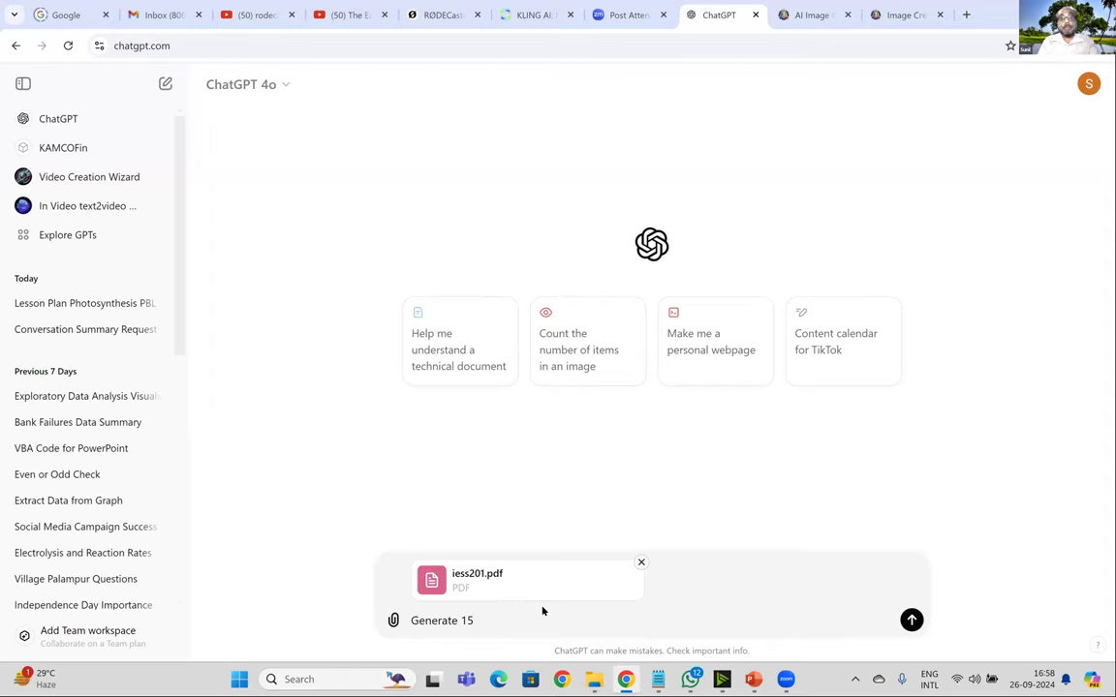
pyautogui.write('e choice questions based on the con')
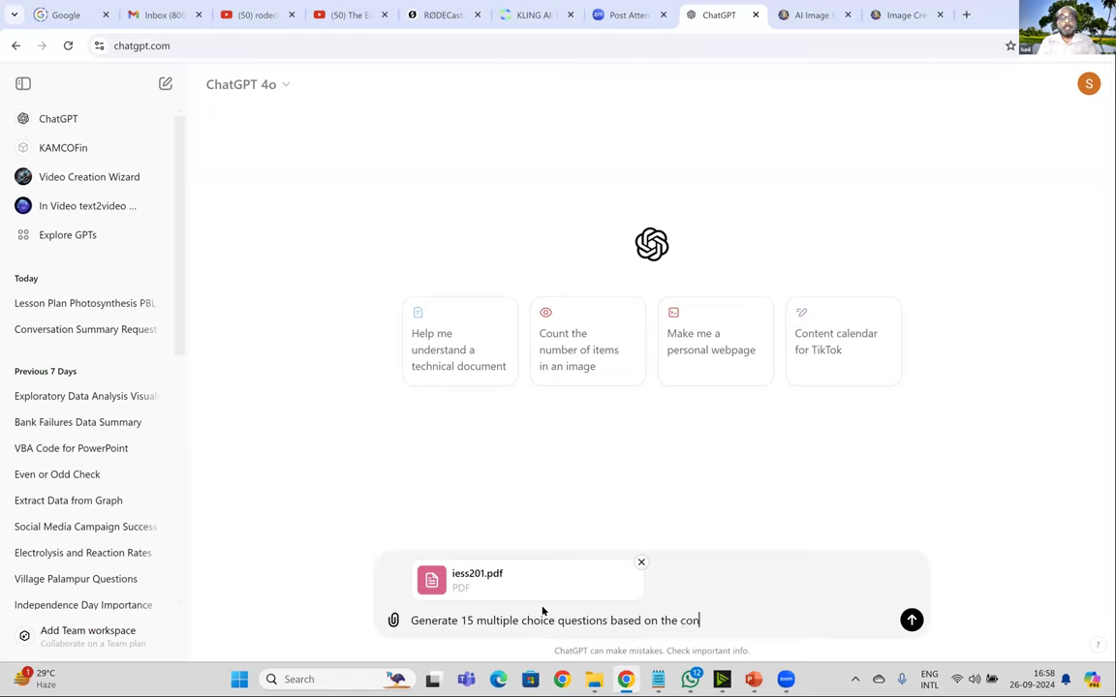
pyautogui.write('tent of this chapter')
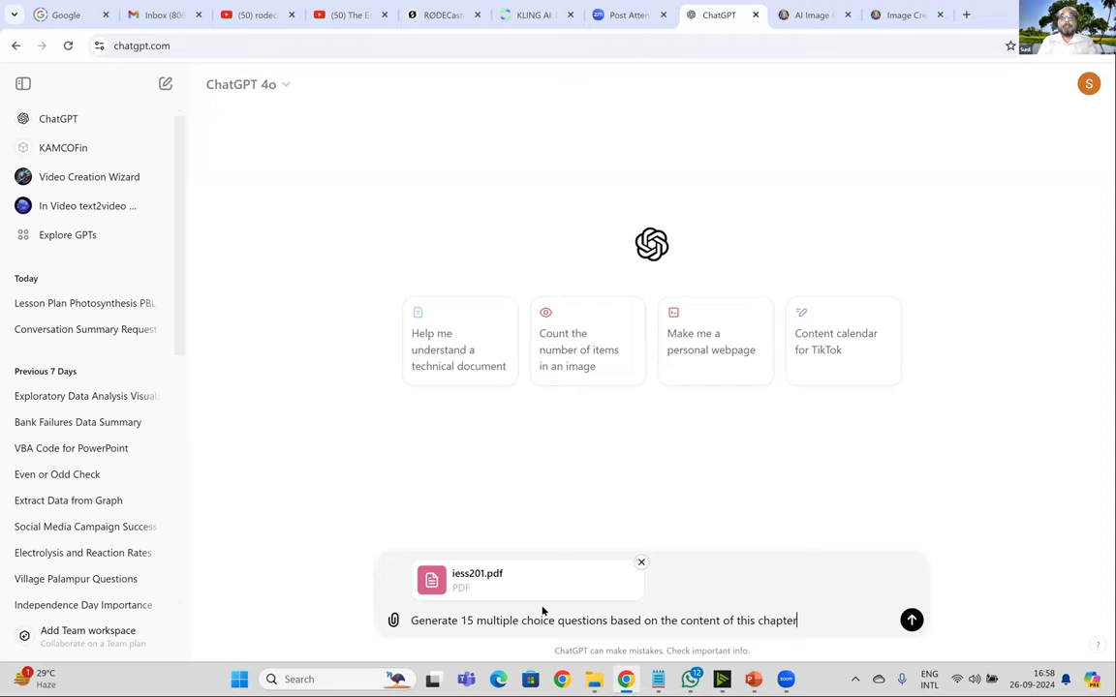
# Step: Extend the prompt with "To every question there must be at least 4 choices."
pyautogui.write('. To every question')
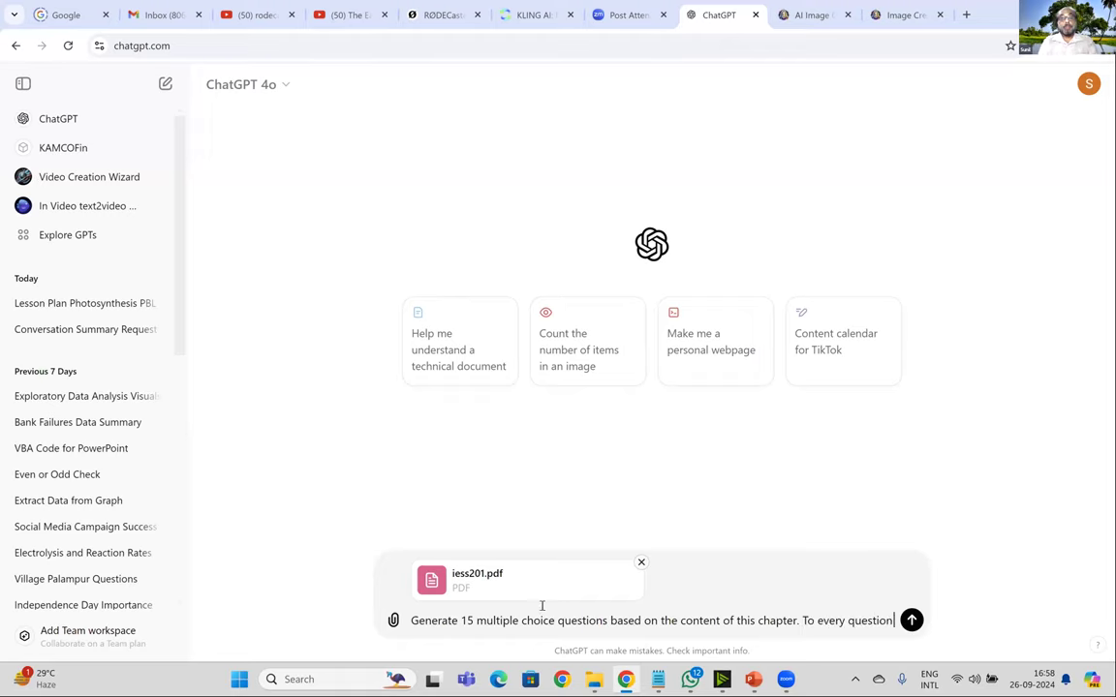
pyautogui.write(' there must')
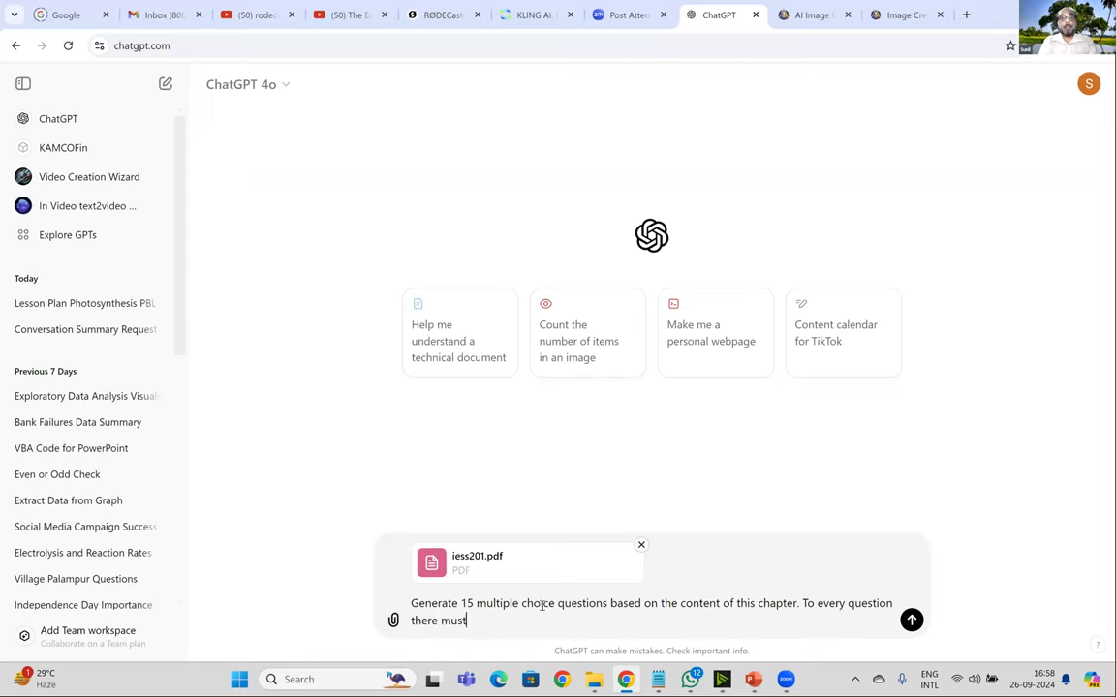
pyautogui.write(' be a')
pyautogui.write('tleast 4 ch')
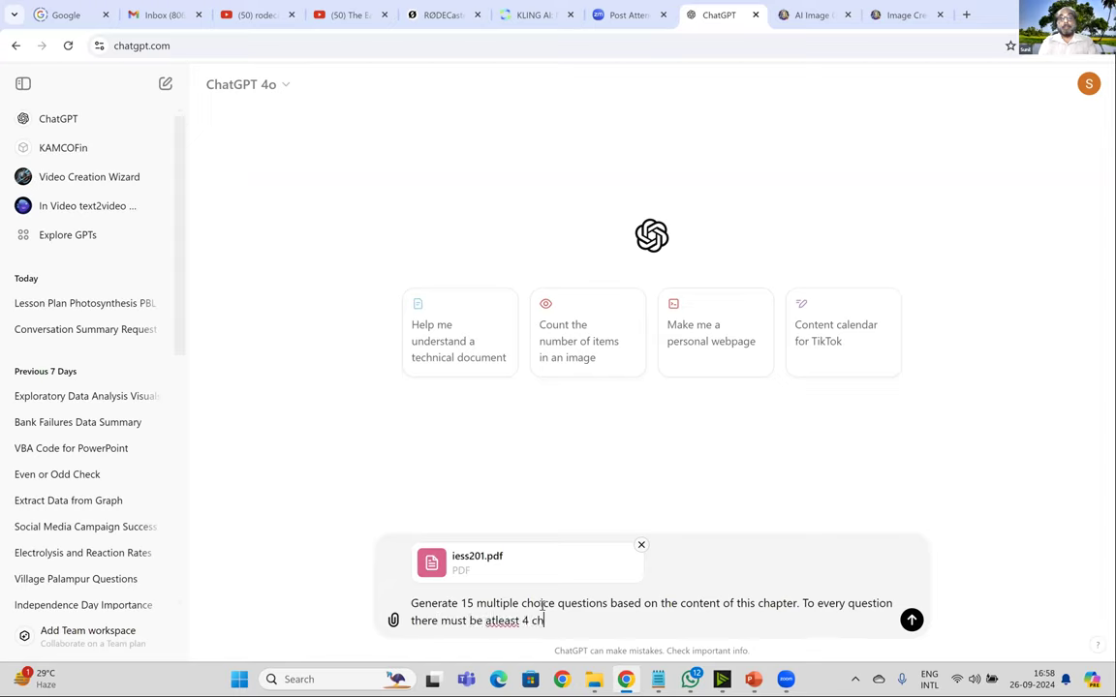
pyautogui.write('oices.')
pyautogui.click(493, 621)
pyautogui.write('choices.')
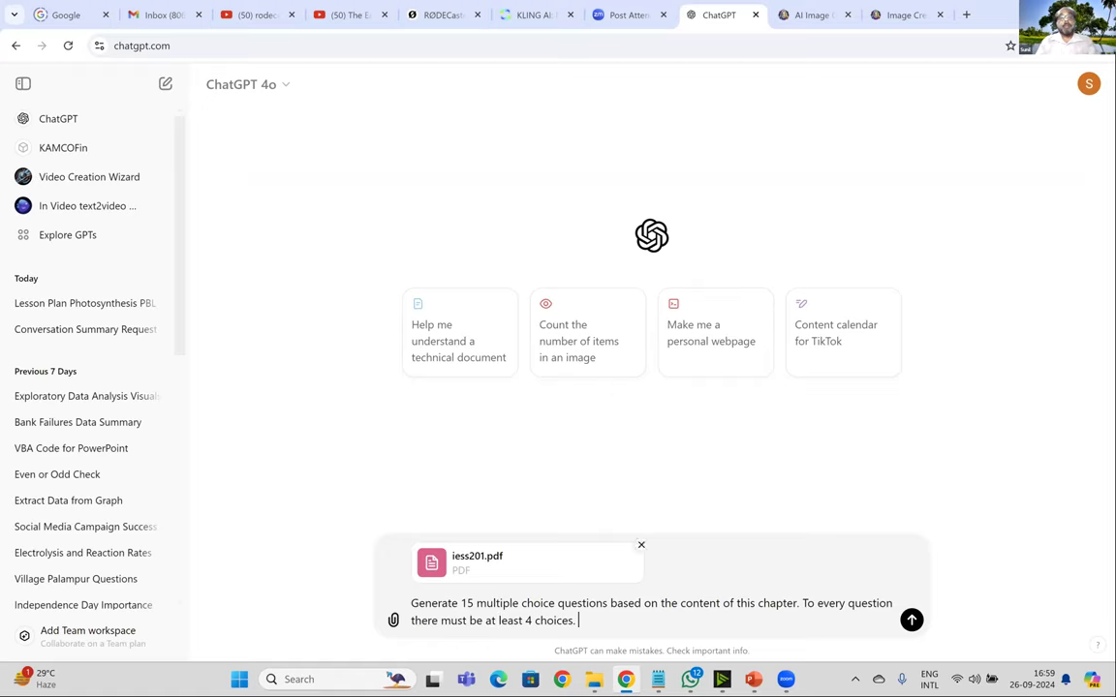
# Step: Add "Prepare in a simple language. Give me the answers too at then end." to the prompt and send it
pyautogui.write(' Prepa')
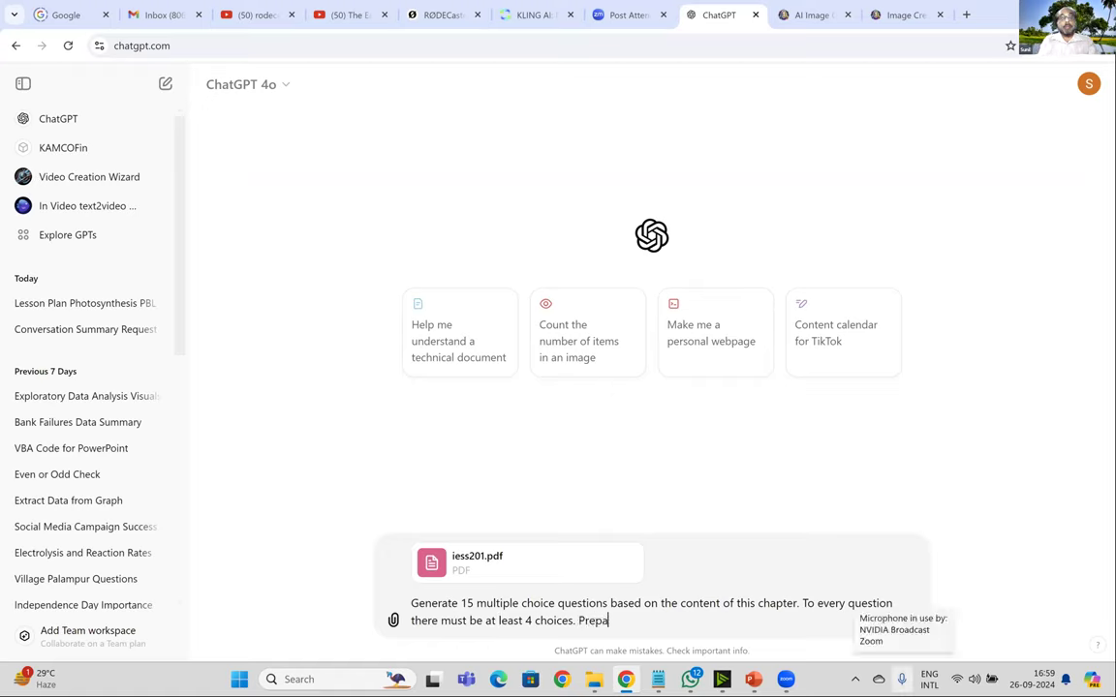
pyautogui.write('re in a simple language')
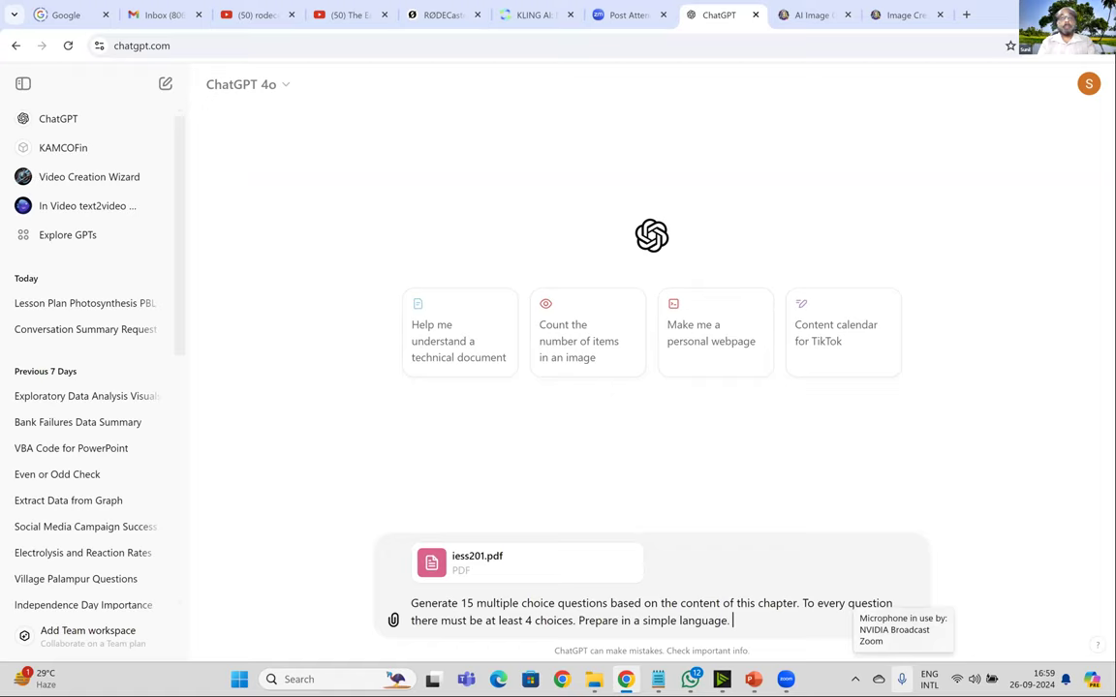
pyautogui.write('. Give me the a')
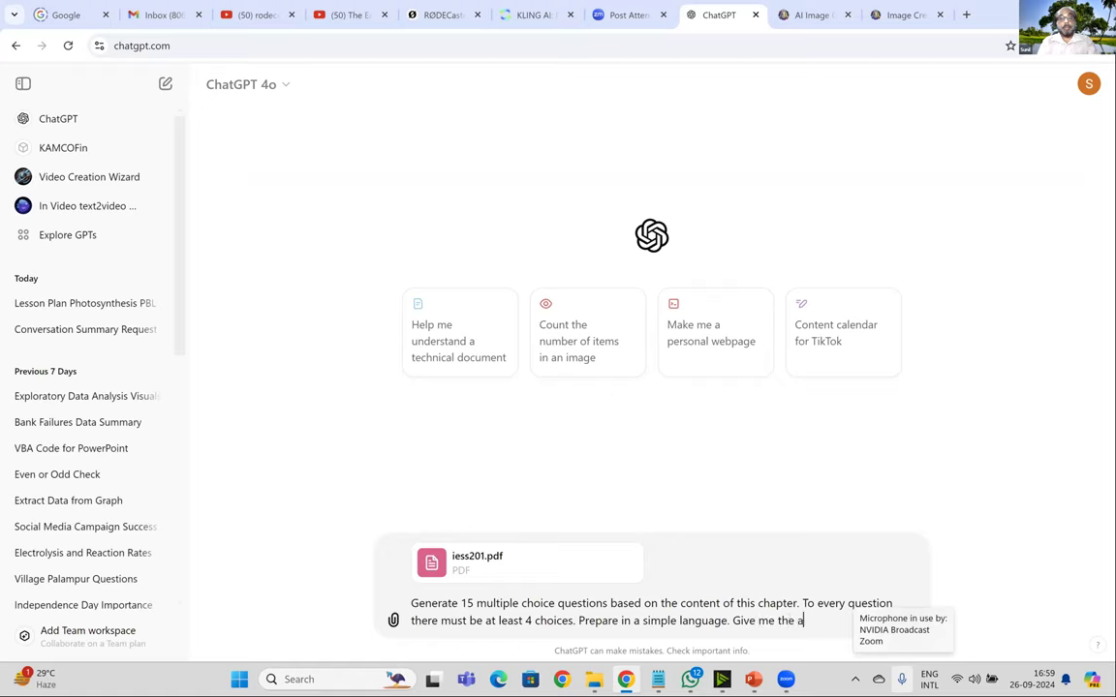
pyautogui.write('nswers to')
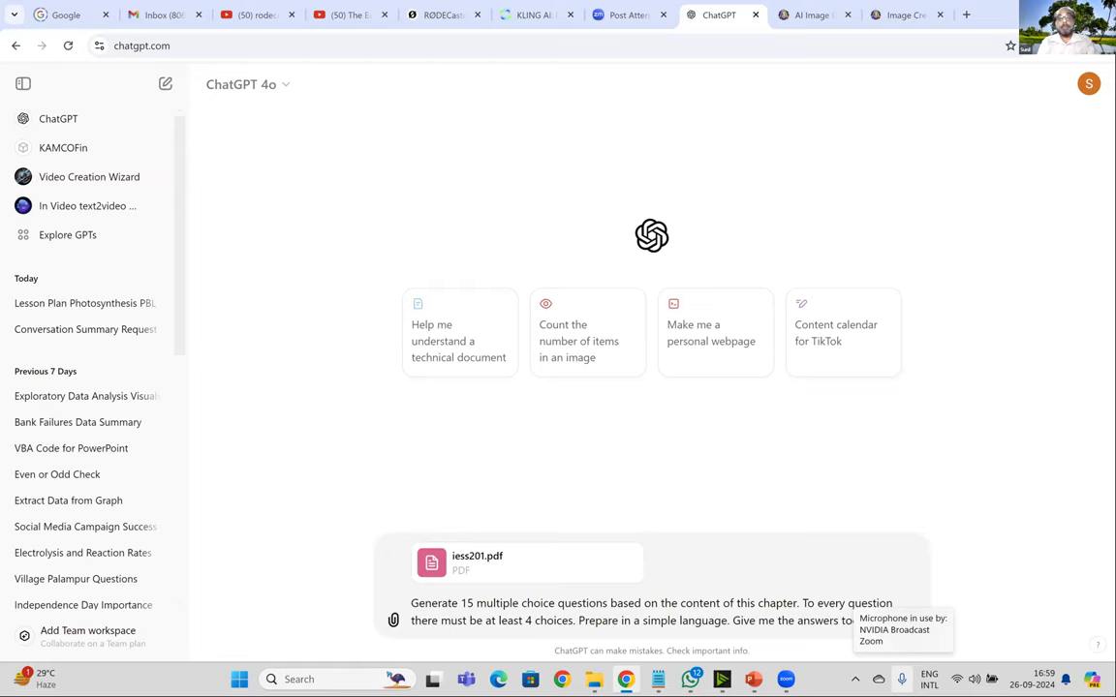
pyautogui.write('o at then e')
pyautogui.write('nd.')
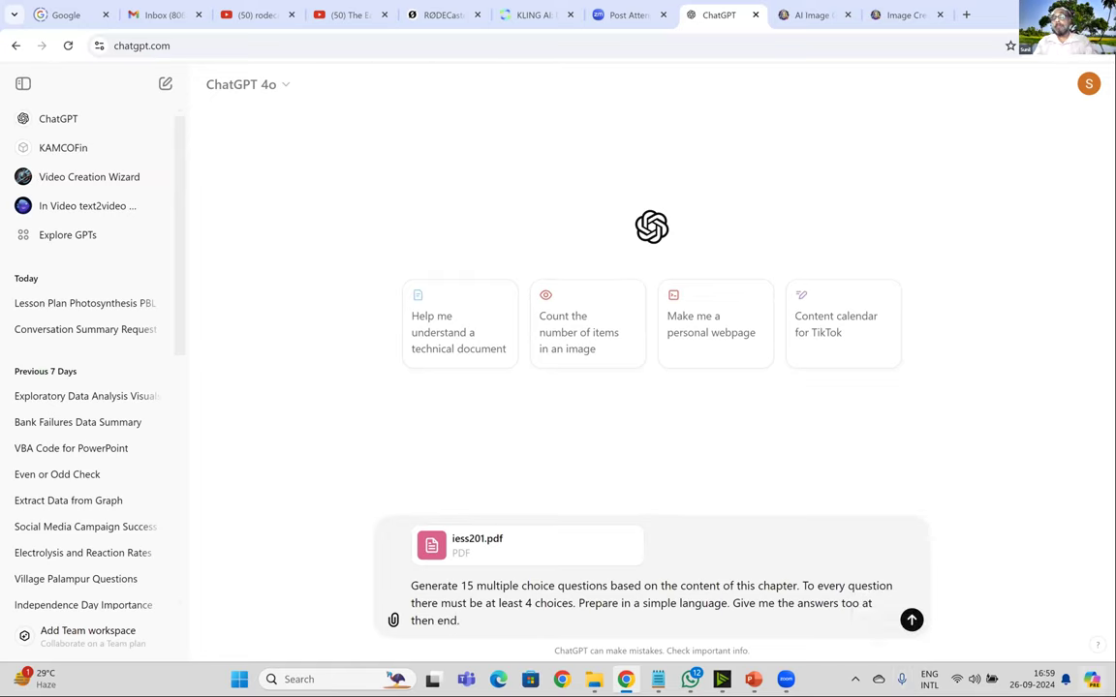
pyautogui.click(911, 620)
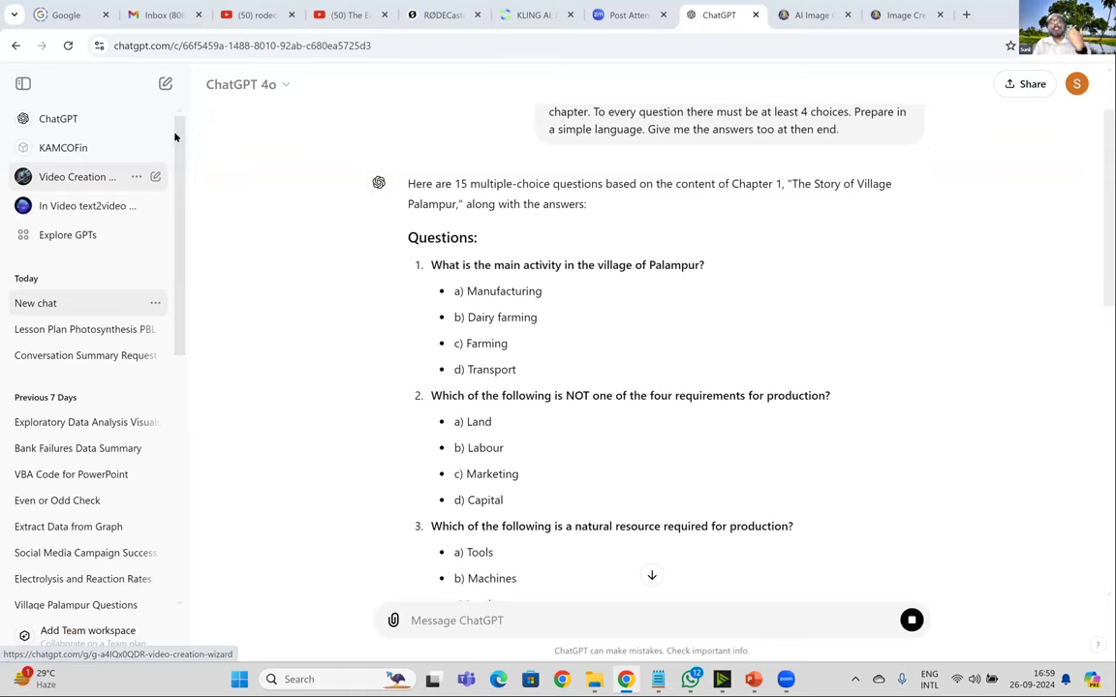
# Step: Look through the generated multiple choice questions and the answer list at the end
pyautogui.scroll(-2, 87, 234)
pyautogui.scroll(-3, 531, 329)
pyautogui.scroll(-7, 595, 376)
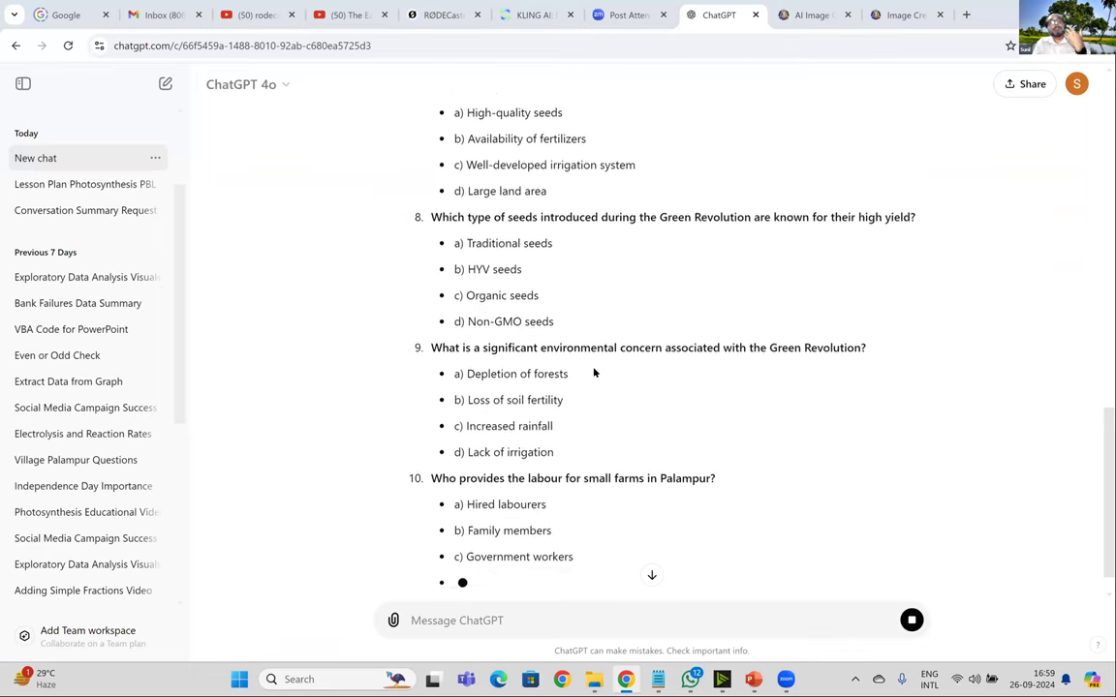
pyautogui.scroll(-1, 595, 373)
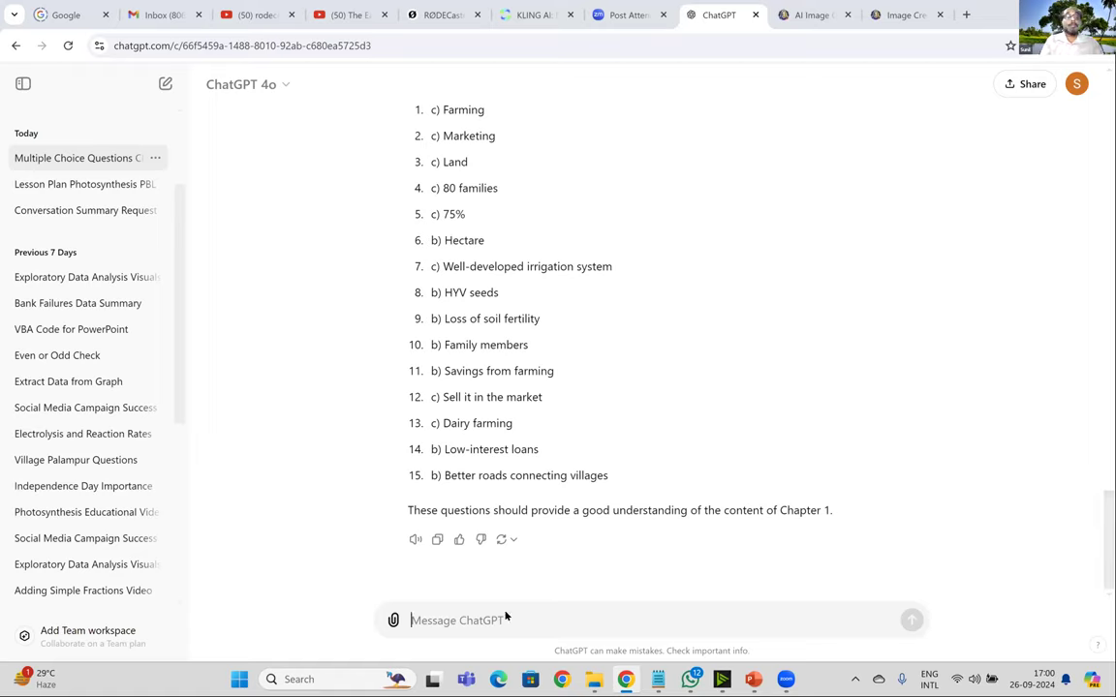
# Step: Write the follow-up prompt "Now generate content for a powerpoint presentation based on this chapter."
pyautogui.write('Now ')
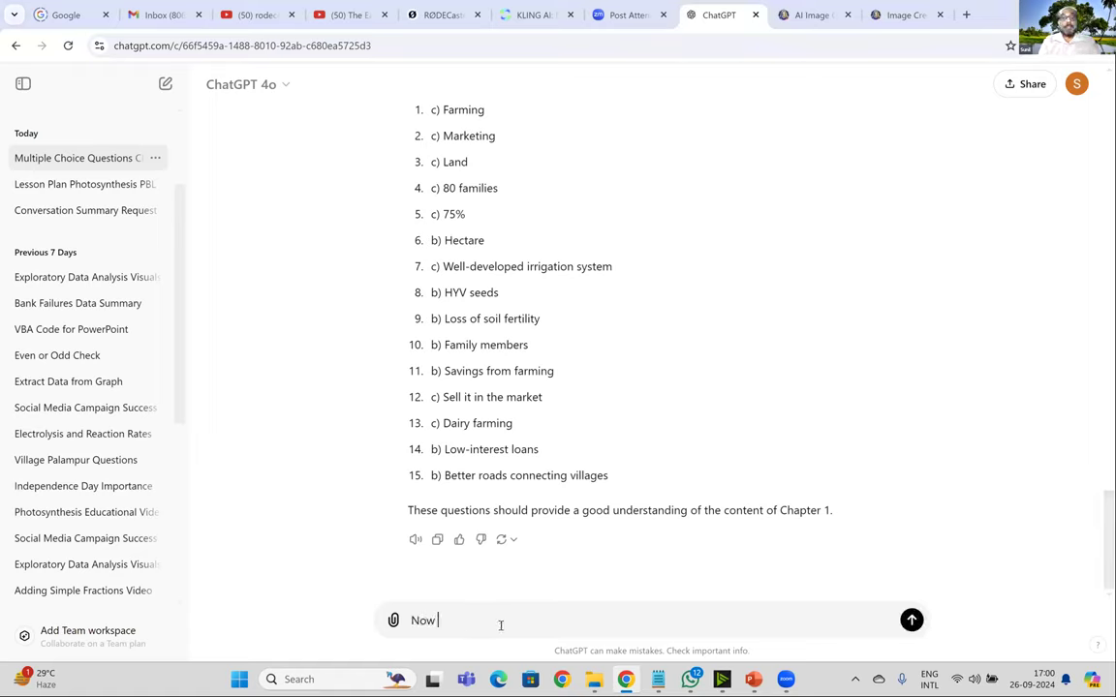
pyautogui.write('generate co')
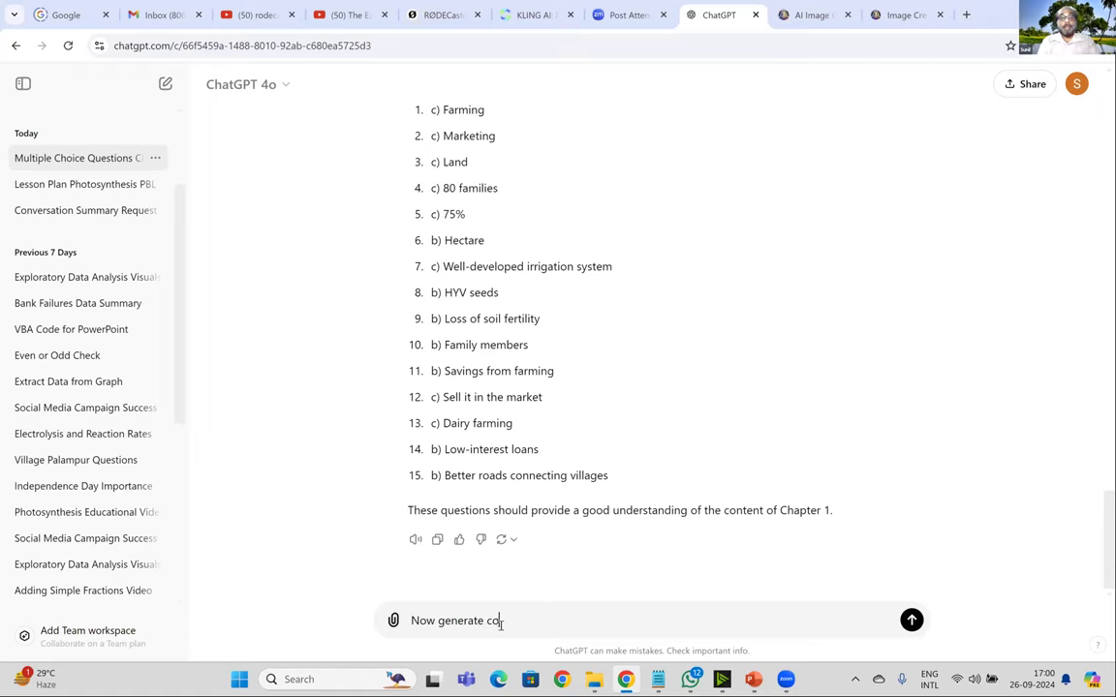
pyautogui.write('ntent for a powerpoint pre')
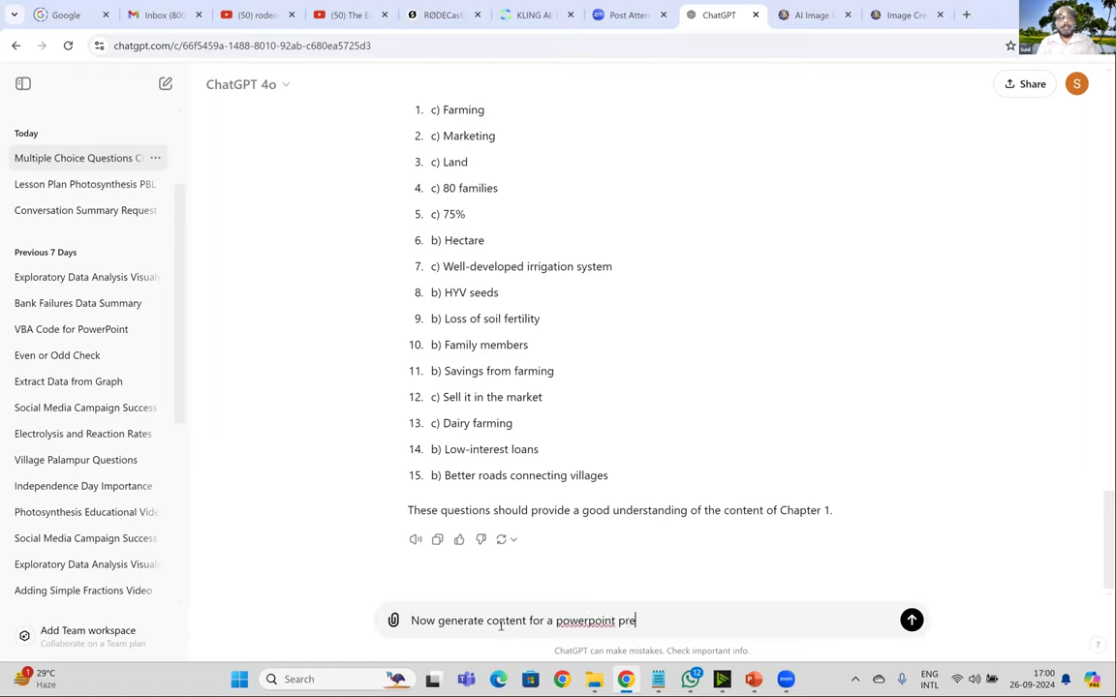
pyautogui.write('sentation')
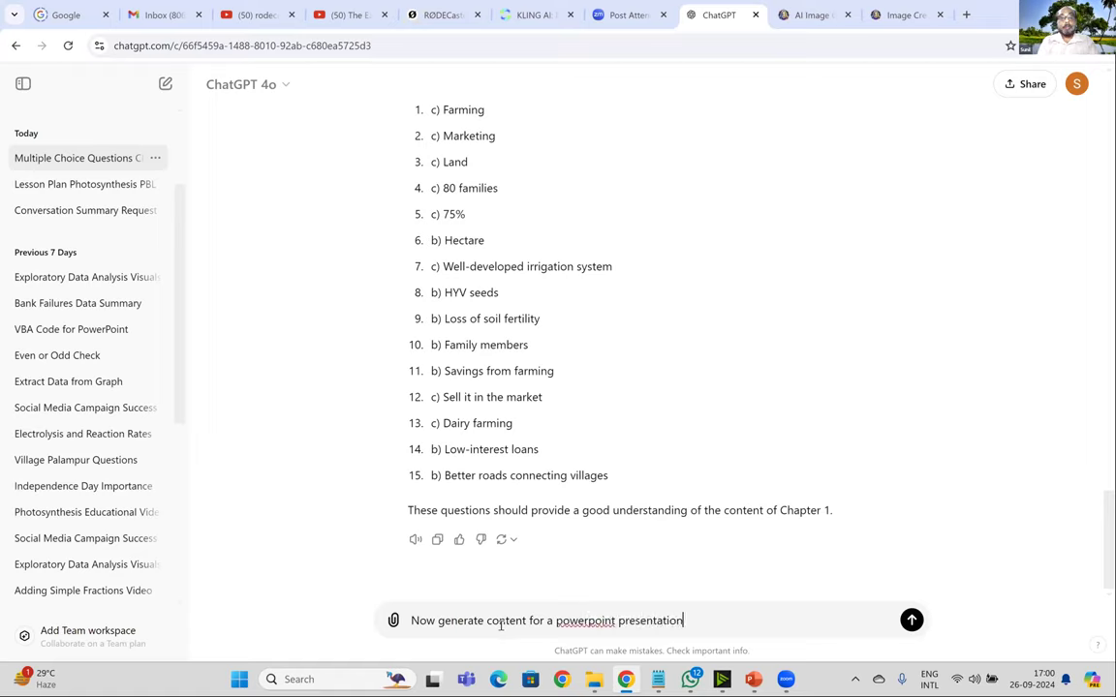
pyautogui.write(' based on')
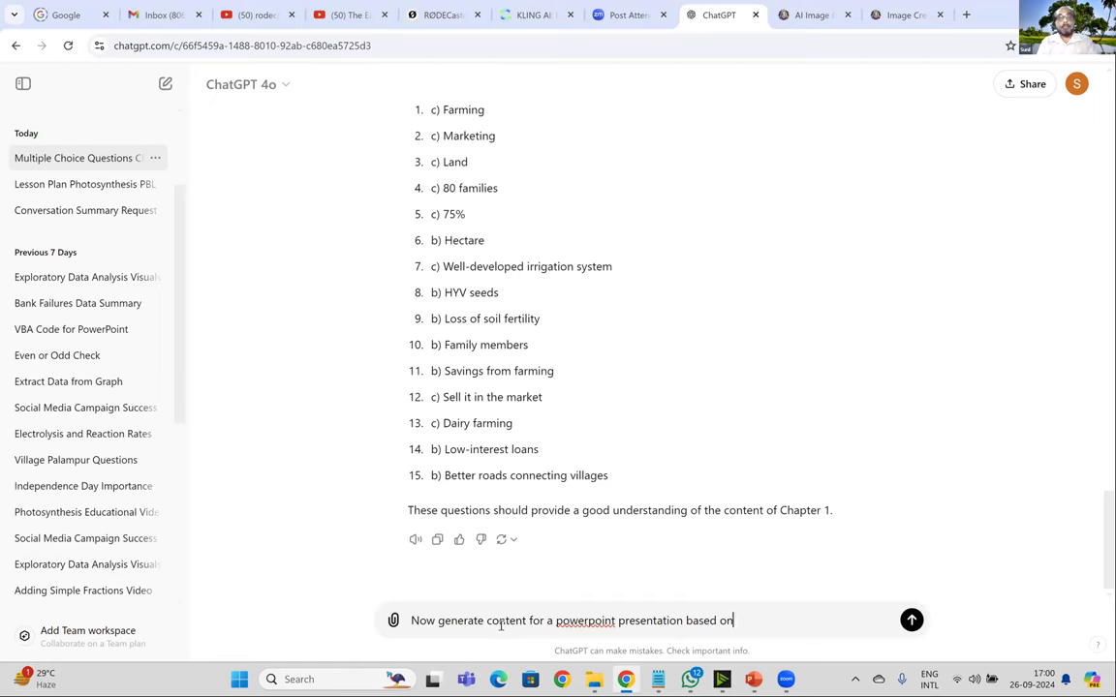
pyautogui.write(' this chapter')
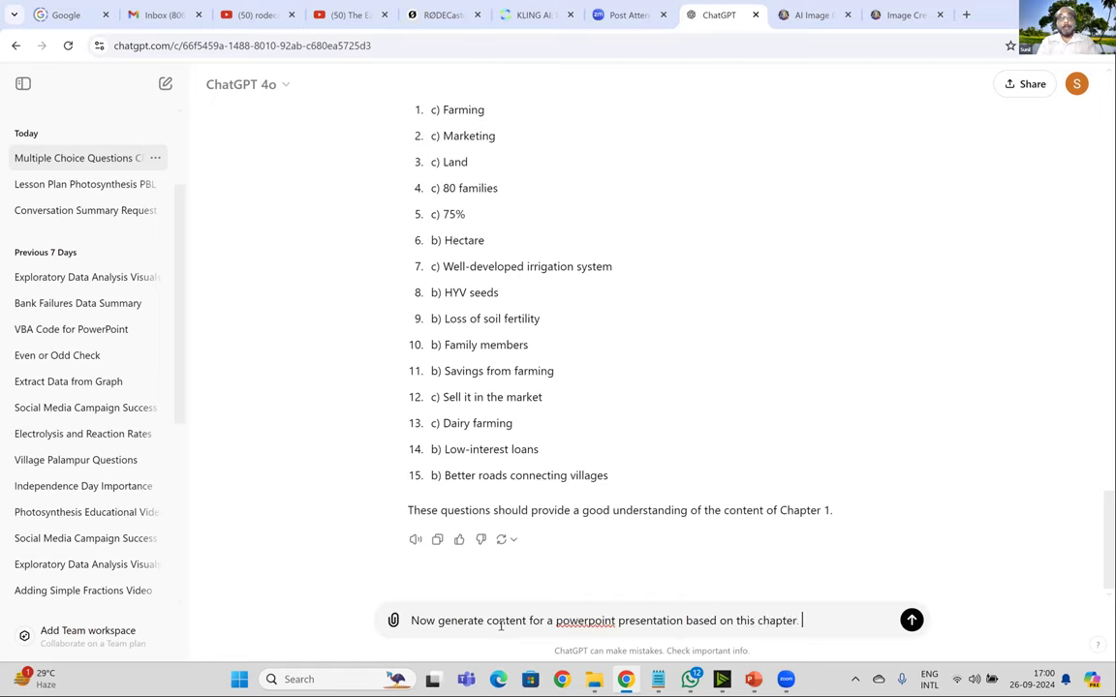
# Step: Extend the prompt with "Write a title and 4 bulletted points in each slide. I need 10 slides."
pyautogui.write('. Write a title and 4')
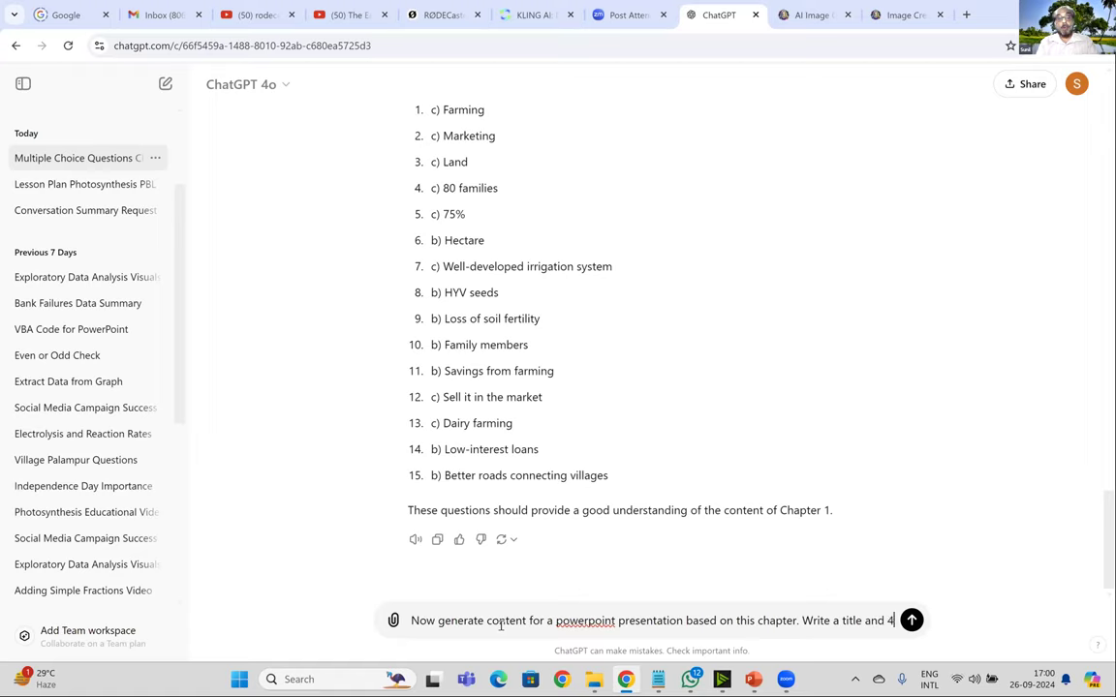
pyautogui.write(' bullette')
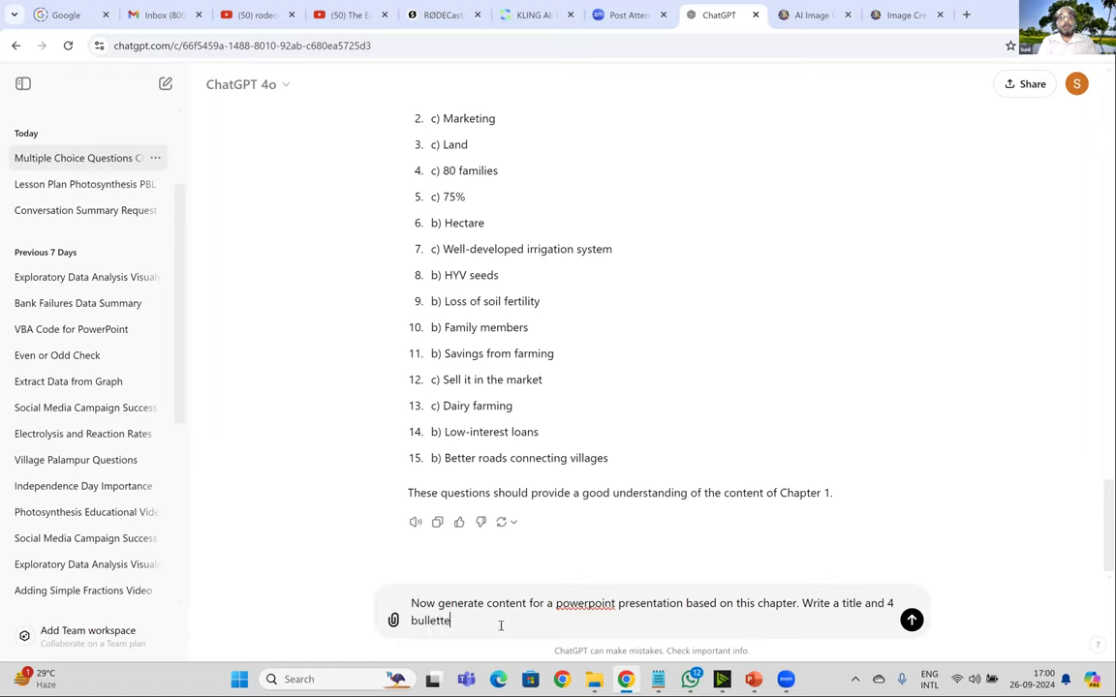
pyautogui.write('d points in each slide.')
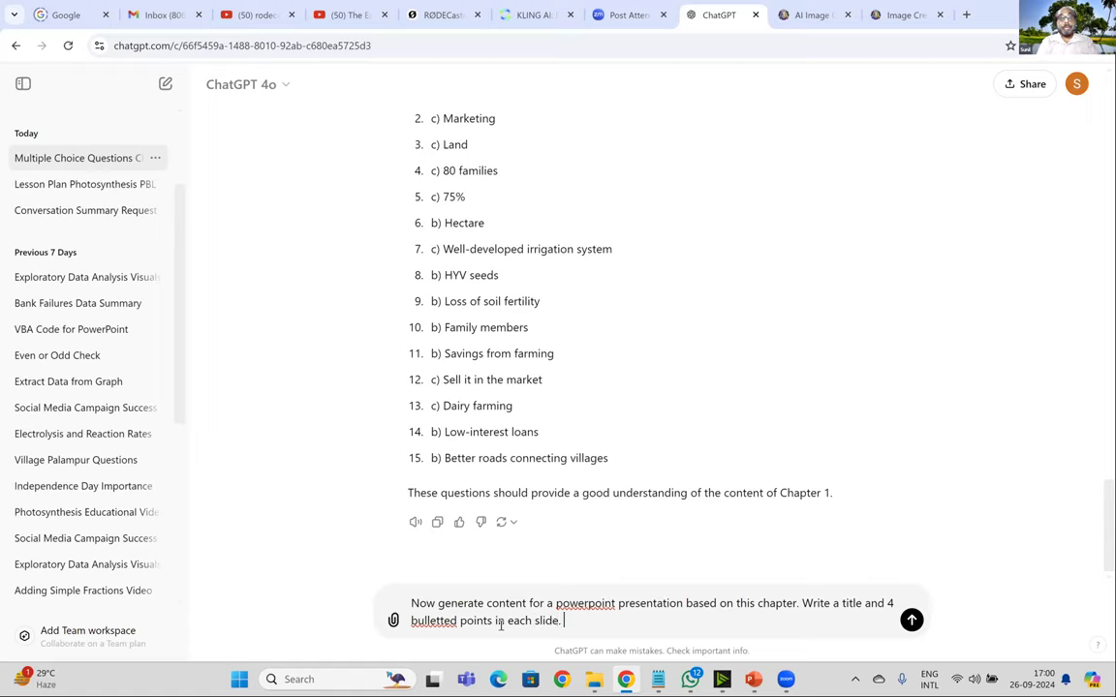
pyautogui.write(' I need 10 slides')
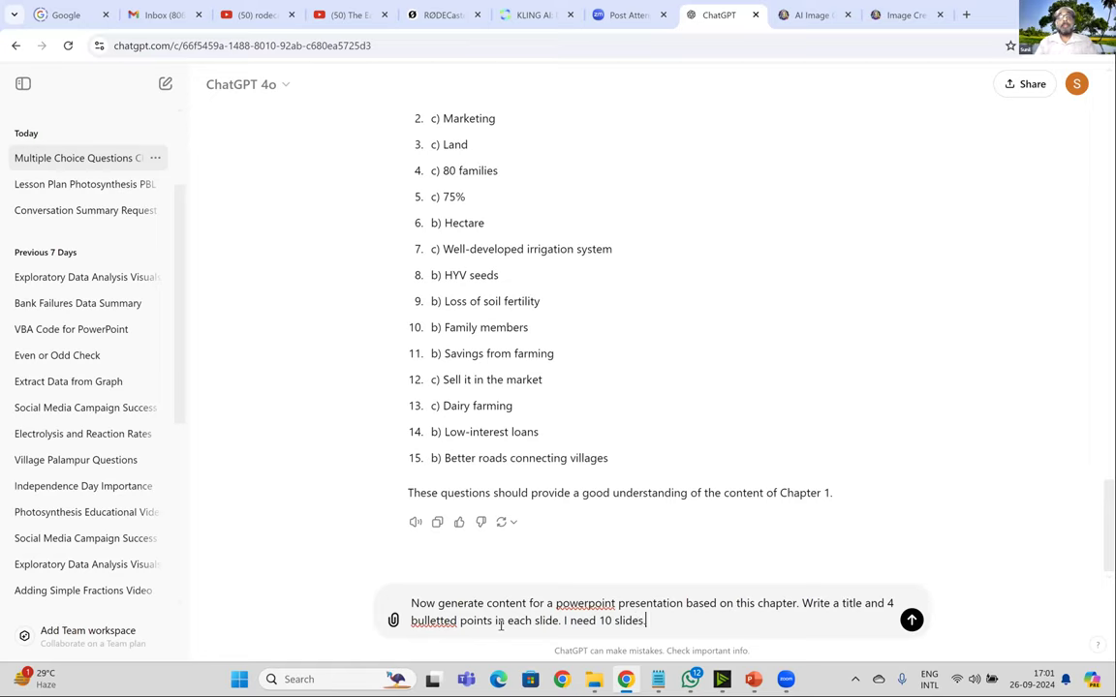
pyautogui.write('.')
# Step: Correct the misspelled words in the prompt to "PowerPoint" and "bulleted" using the spelling suggestions and send it
pyautogui.rightClick(560, 603)
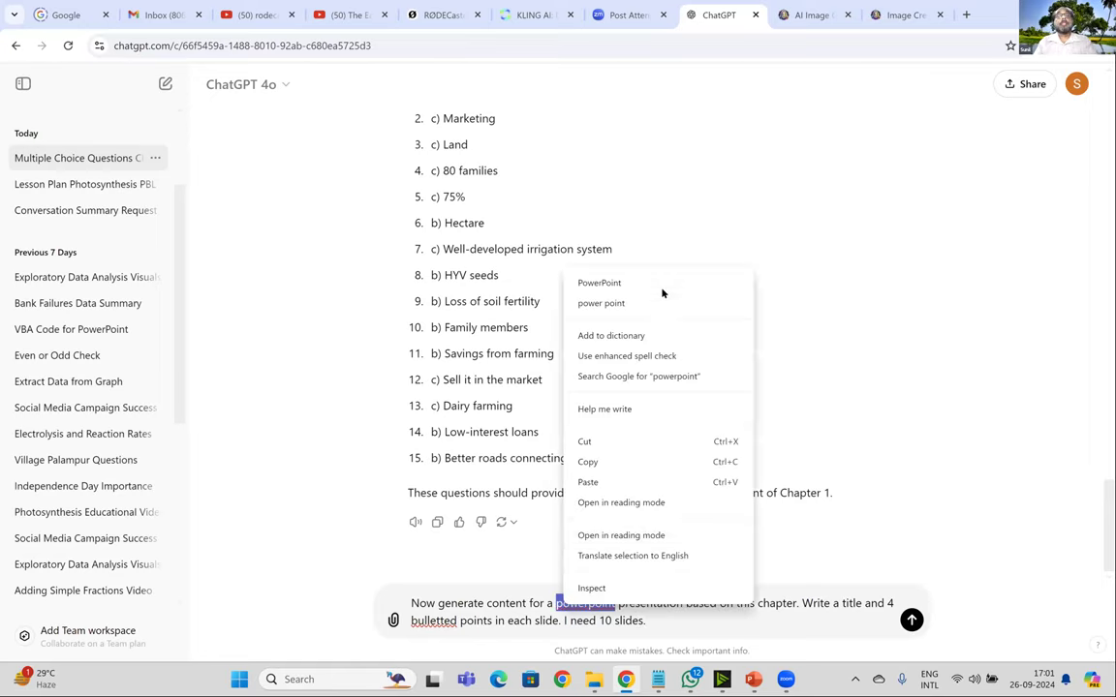
pyautogui.click(600, 283)
pyautogui.rightClick(431, 621)
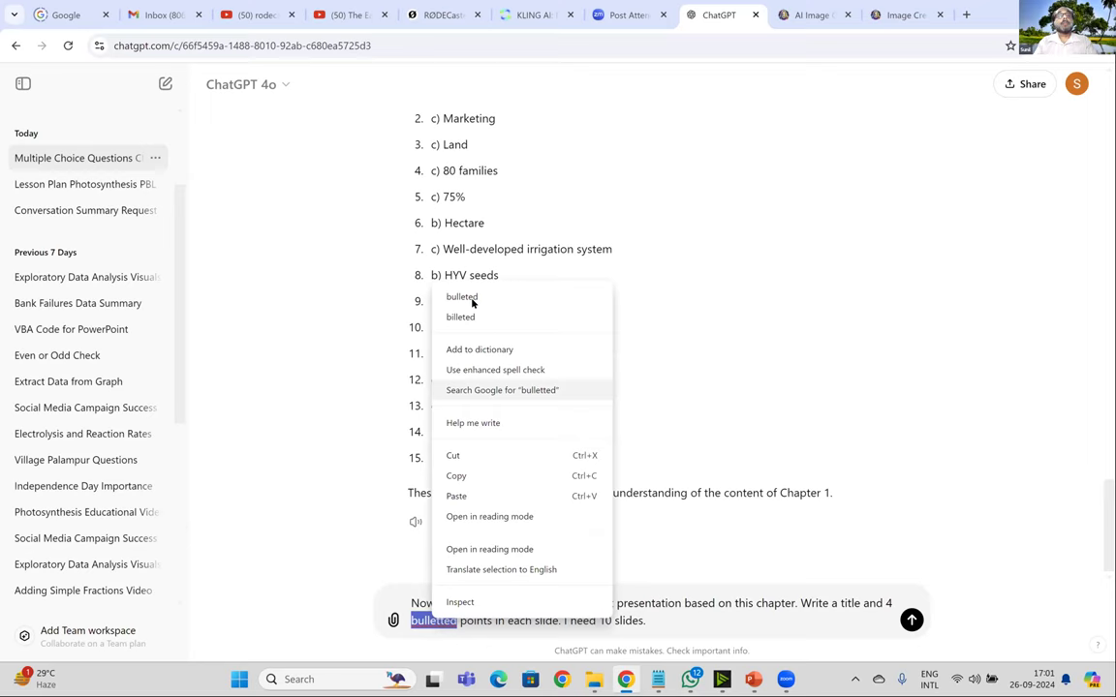
pyautogui.click(472, 295)
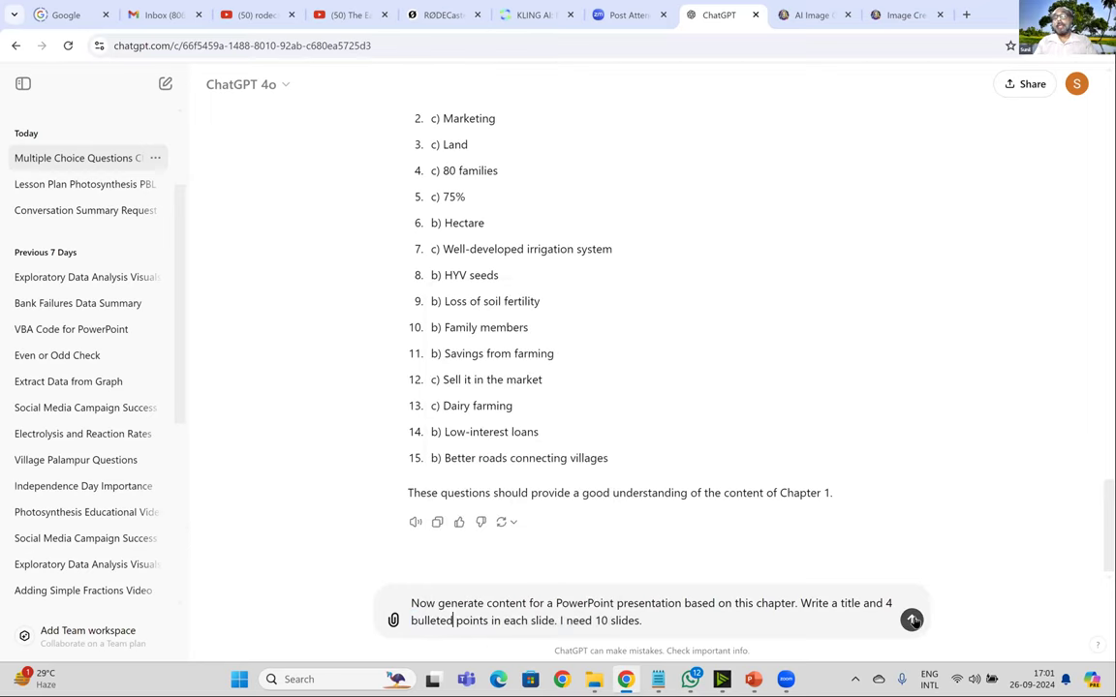
pyautogui.click(911, 620)
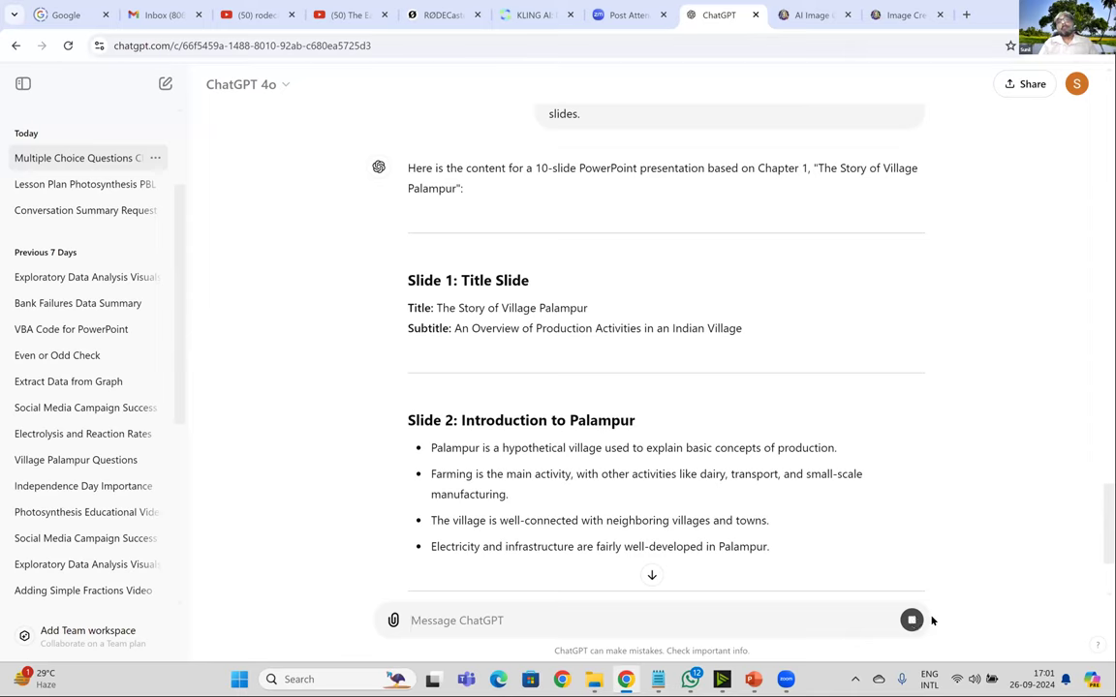
# Step: Review the generated slide content and send the prompt "Now write VBA code to generate this presentation in PowerPoint"
pyautogui.scroll(-2, 755, 471)
pyautogui.scroll(-2, 755, 472)
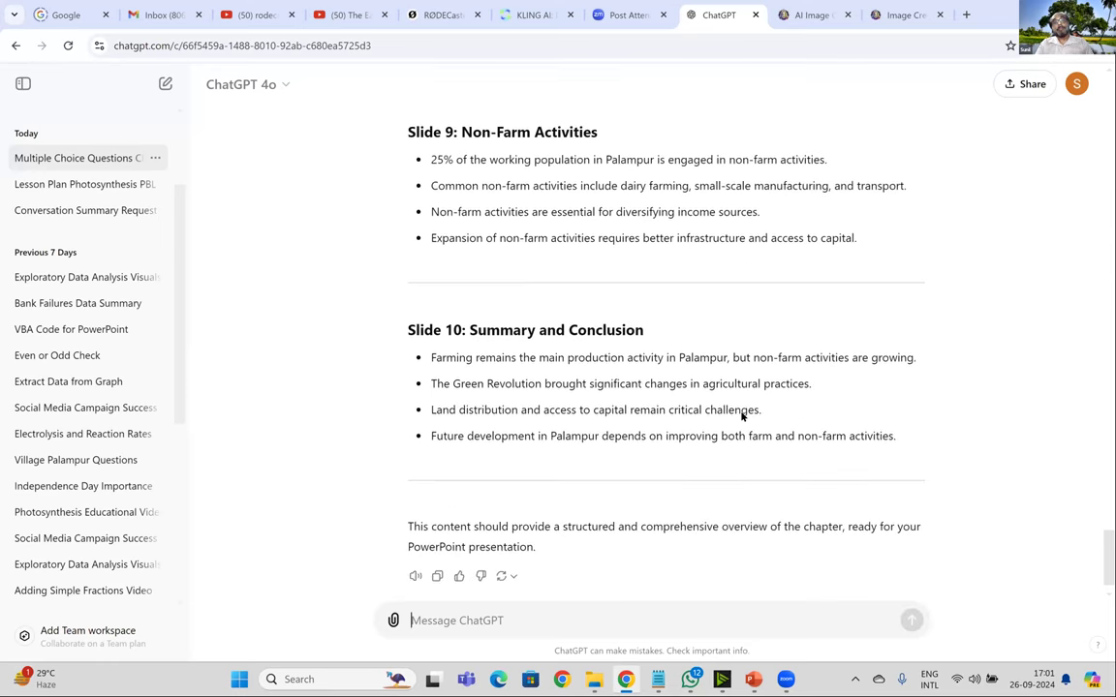
pyautogui.scroll(1, 502, 390)
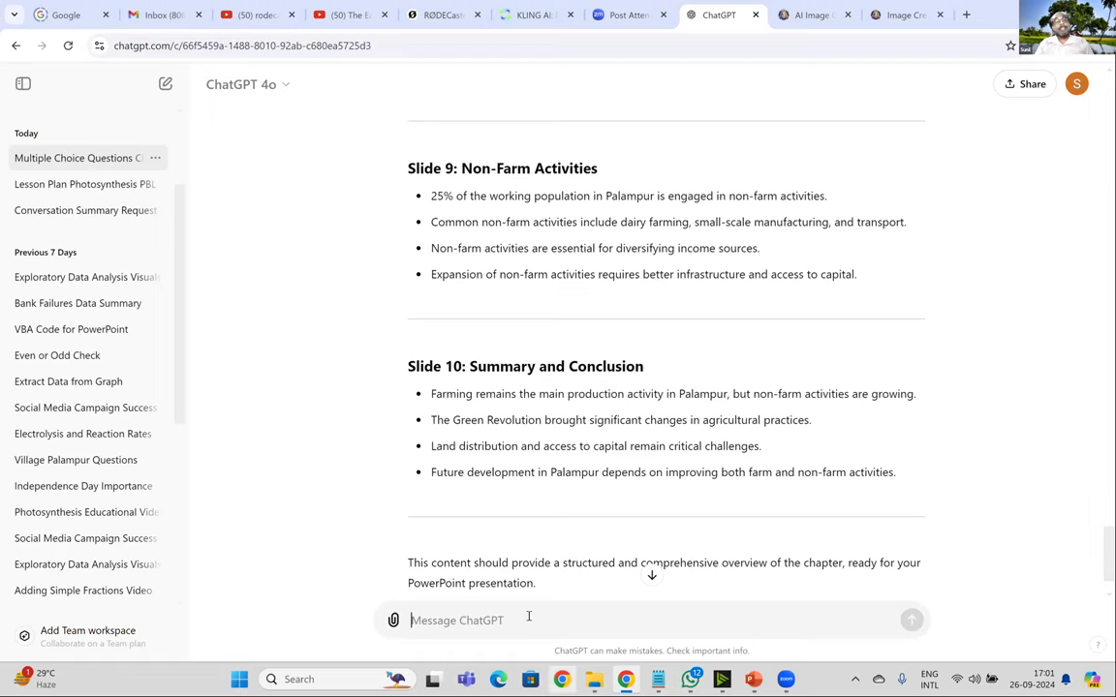
pyautogui.scroll(-2, 478, 555)
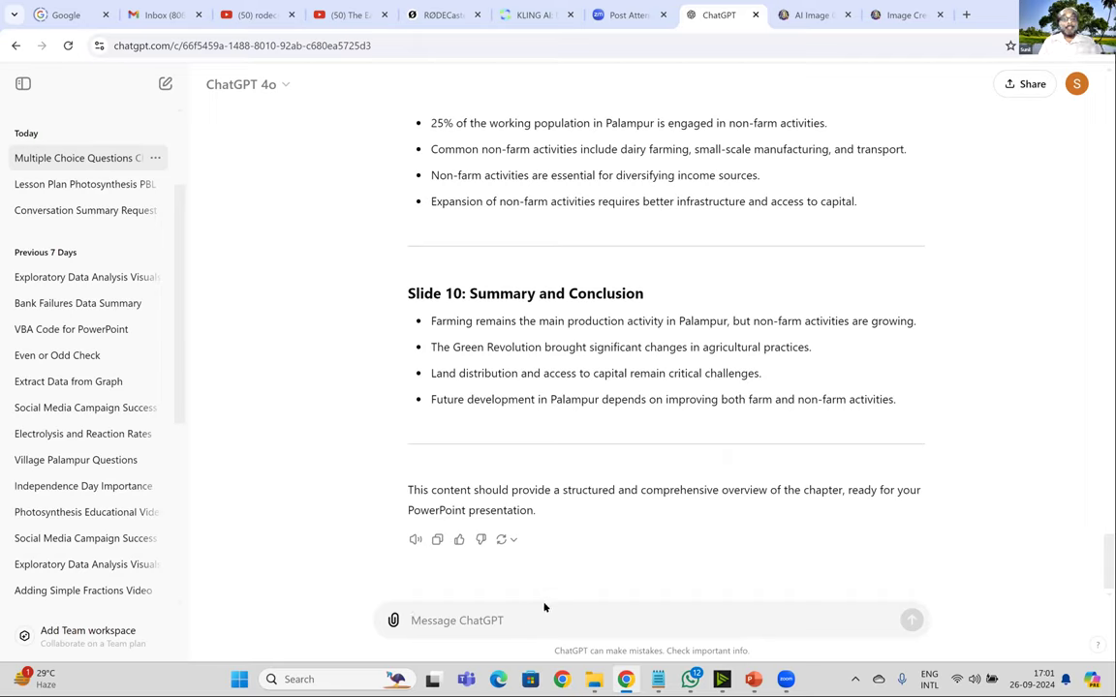
pyautogui.write('Now write VBA code to generate this ')
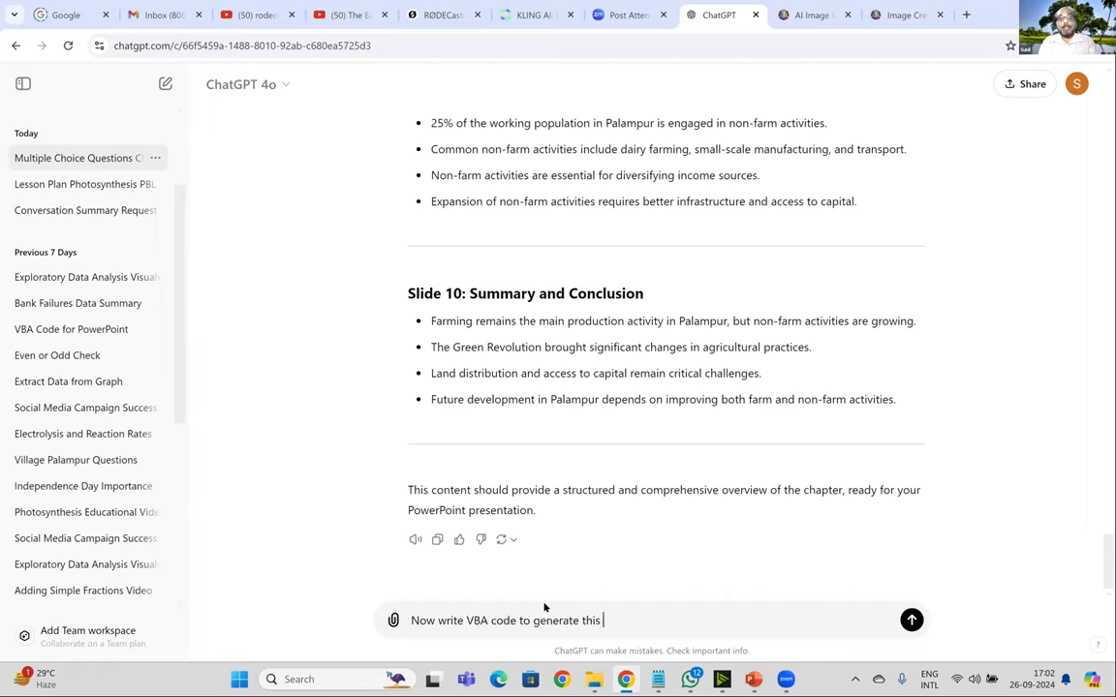
pyautogui.write('presentation in PowerPoint')
pyautogui.press('Return')
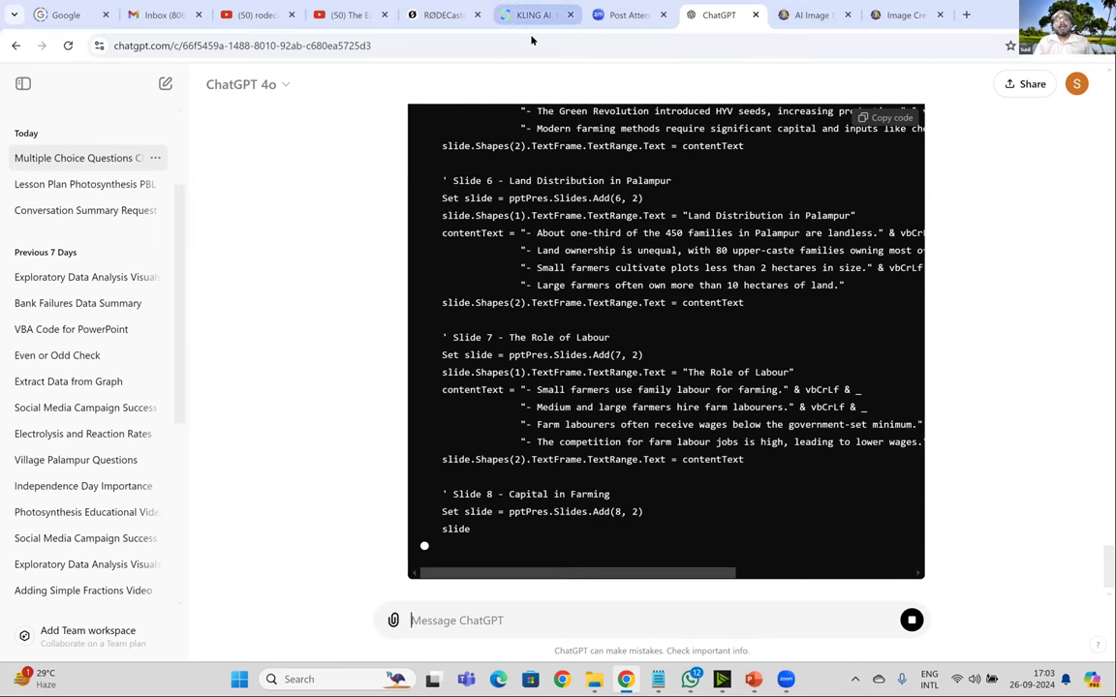
# Step: Switch to KLING AI to view the generated video of the talking cartoon character
pyautogui.click(533, 16)
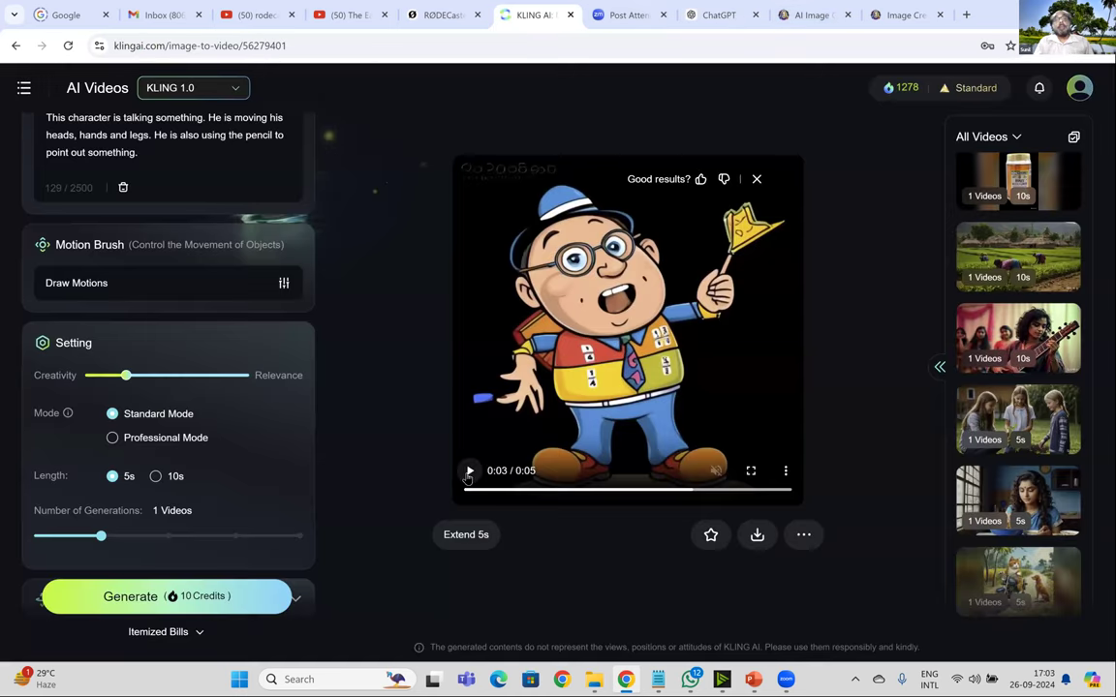